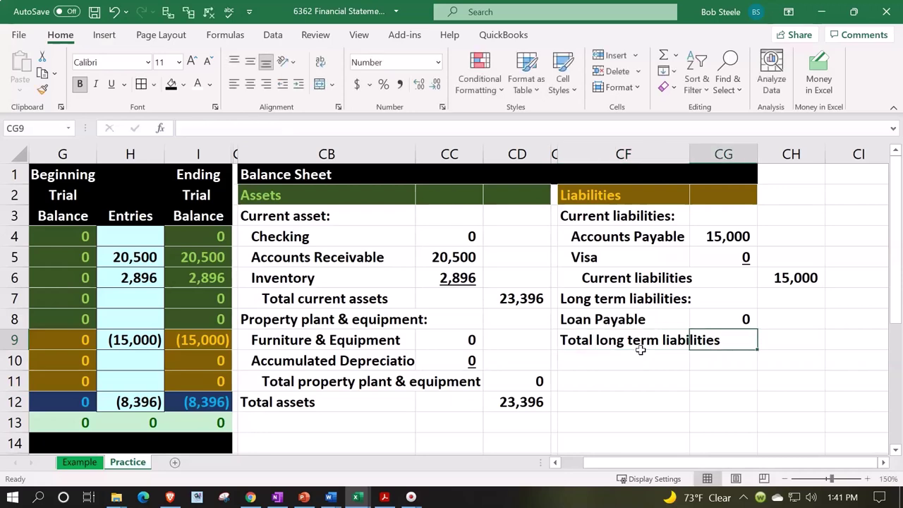
Step: Enter a formula in CH9 for Total long term liabilities that links to the Loan Payable amount, =CG8
key("Tab")
type("=")
key("Up")
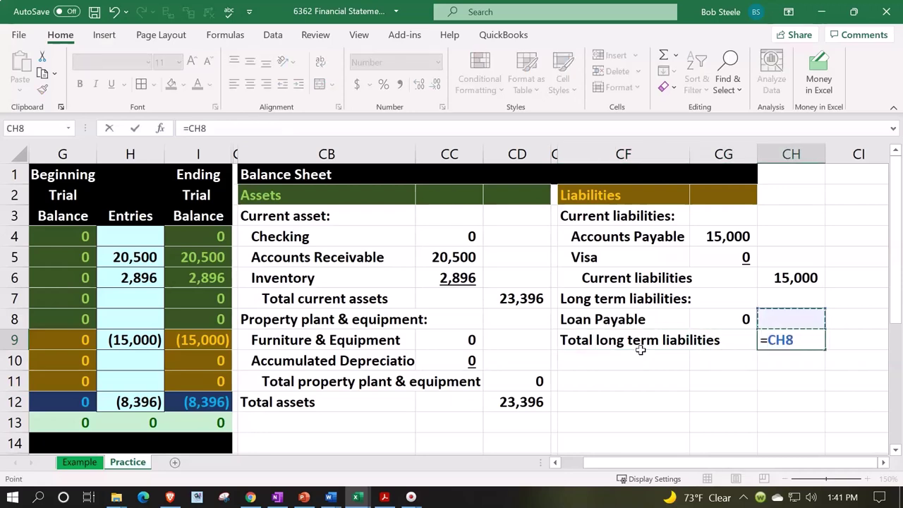
key("Return")
Step: Underline the Loan Payable amount in CG8
key("Up")
key("Up")
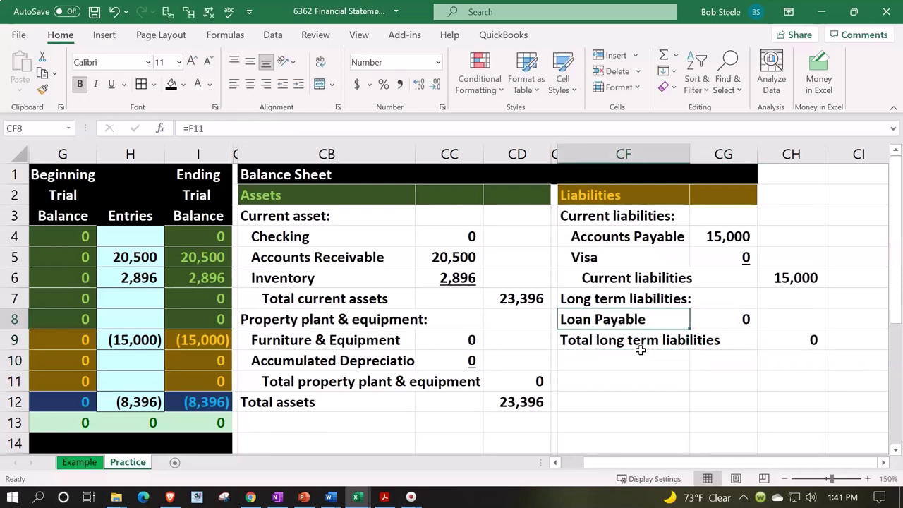
key("Right")
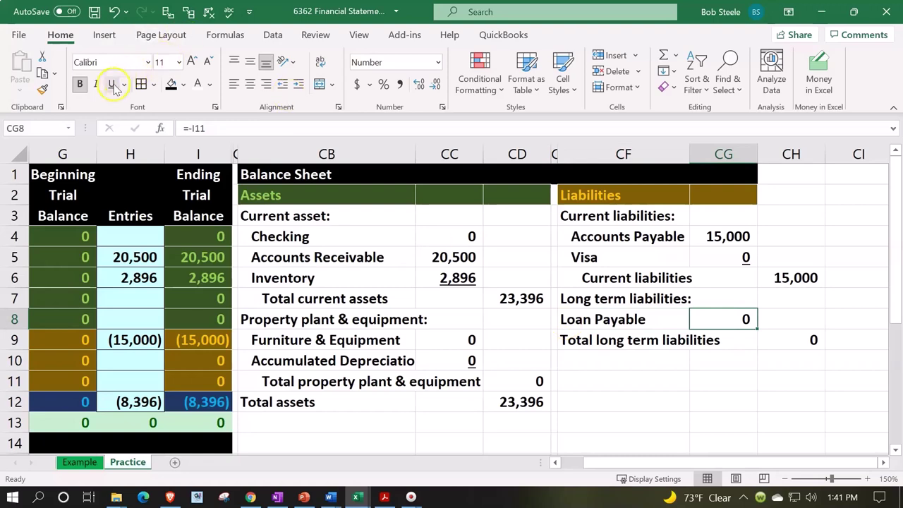
left_click(706, 331)
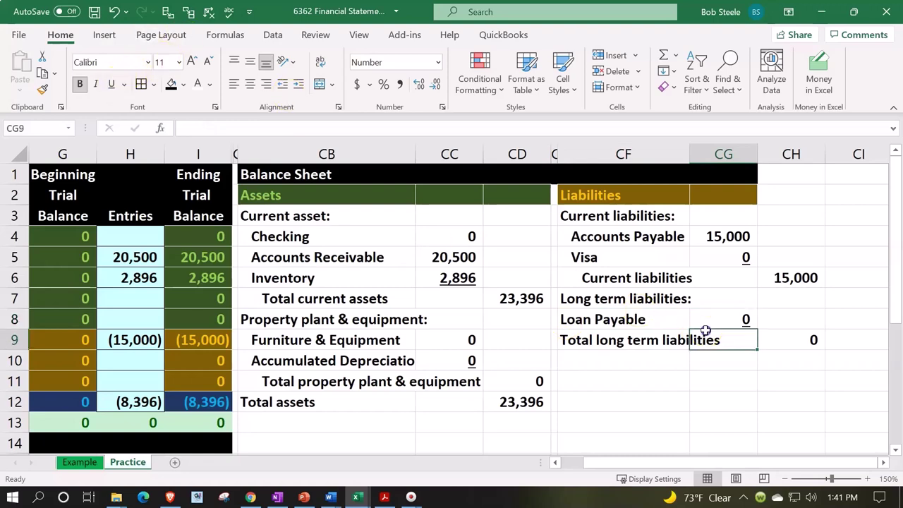
Step: Indent the Loan Payable label by one level and the Total long term liabilities label by two levels
left_click(628, 319)
left_click_drag(628, 329, 625, 334)
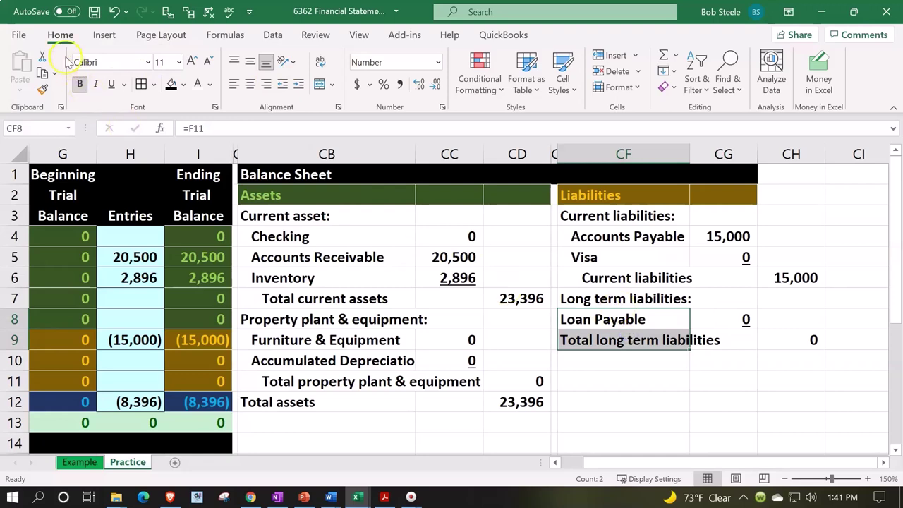
left_click(299, 83)
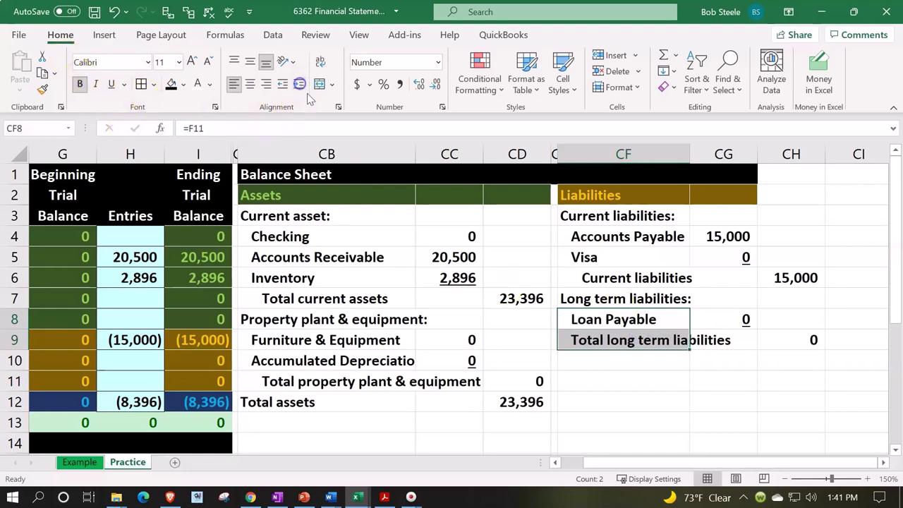
left_click(603, 340)
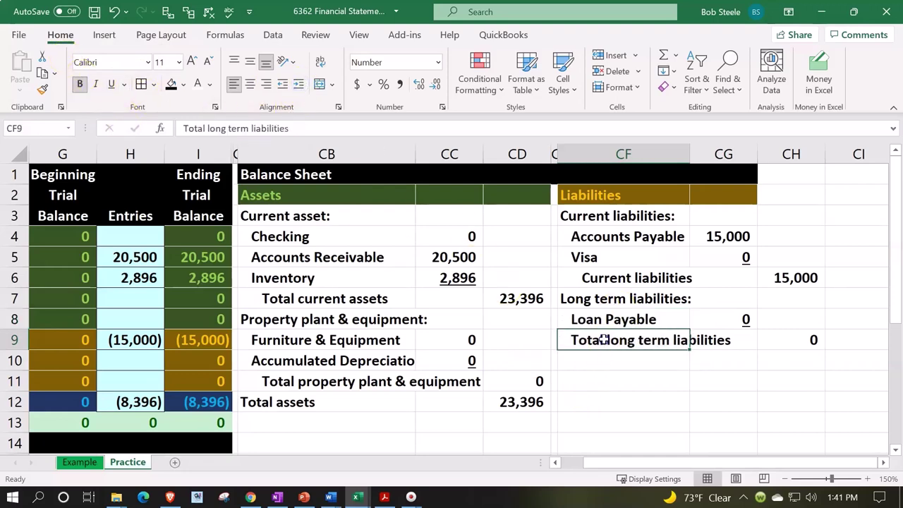
left_click(298, 84)
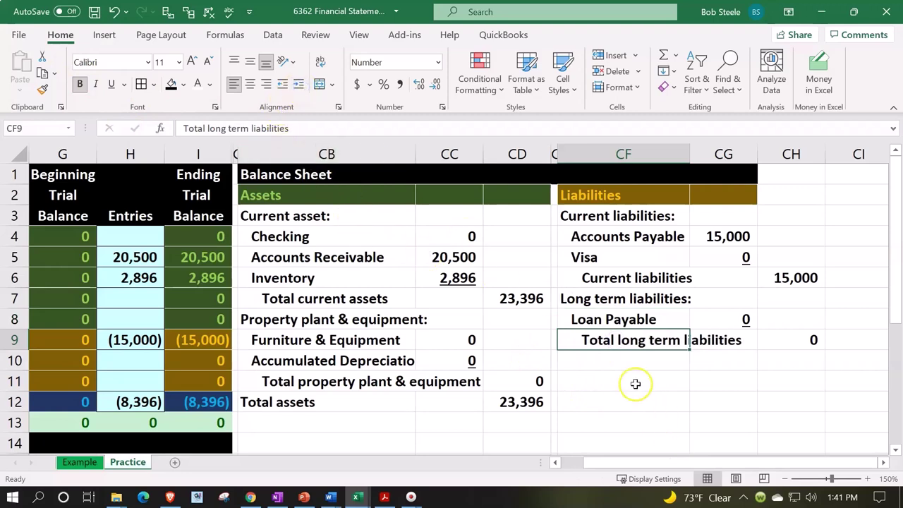
Step: Enter the label "Total liabilities" in CF10 below the long term liabilities total
left_click(602, 359)
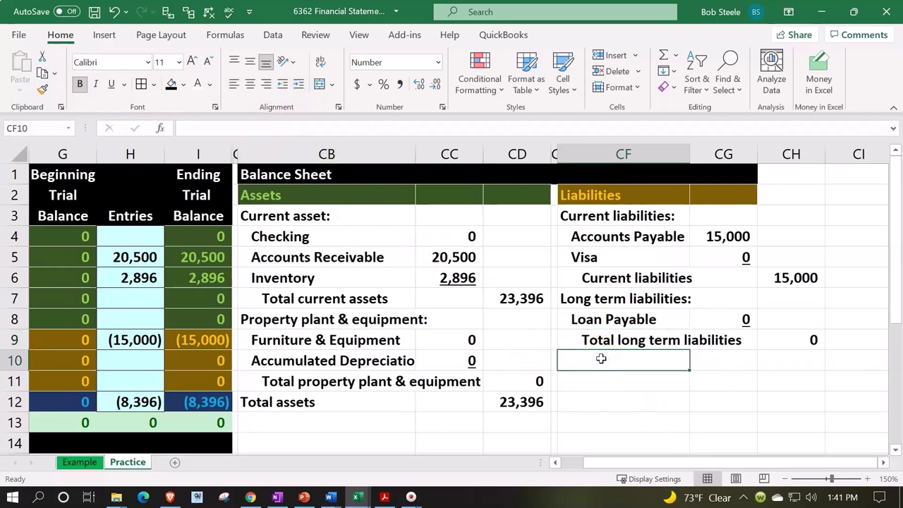
type("Total lia")
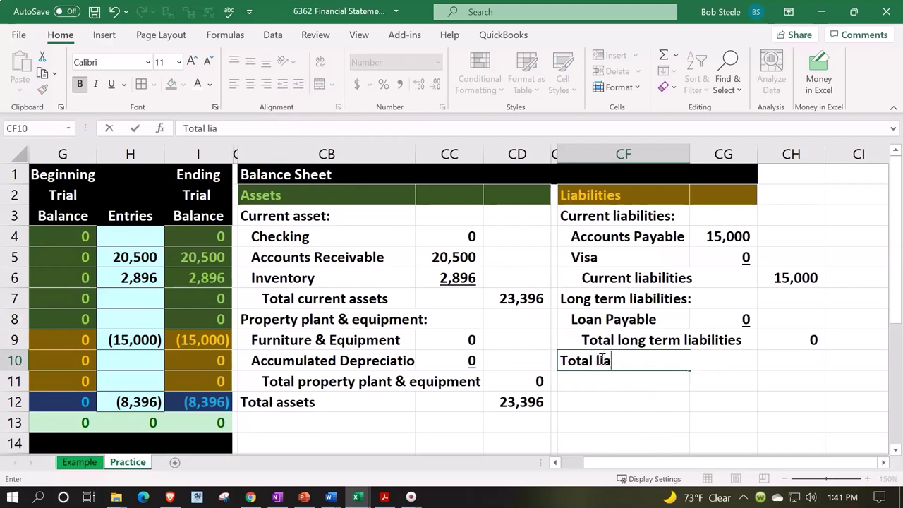
type("bilit")
key("BackSpace")
key("BackSpace")
type("iteis")
key("BackSpace")
key("BackSpace")
key("BackSpace")
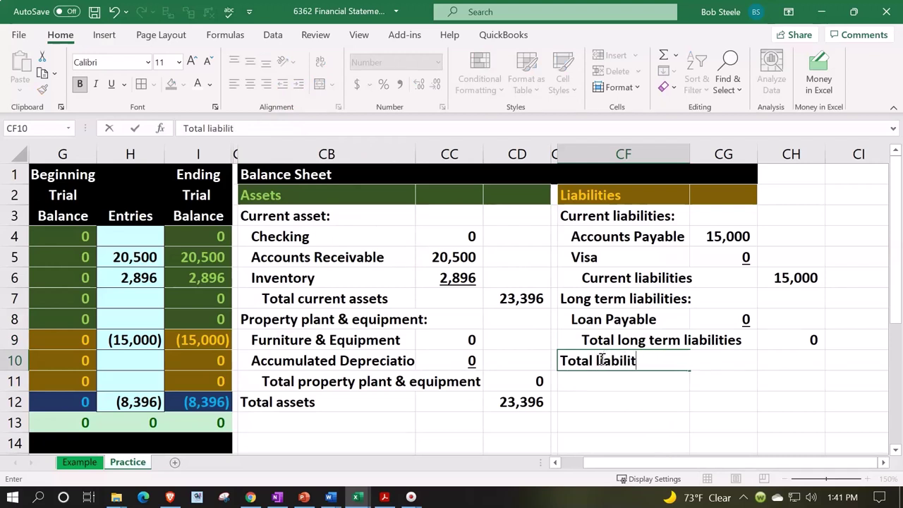
type("ies")
Step: Calculate total liabilities in CH10 with a SUM formula over CH6:CH9
key("Tab")
key("Tab")
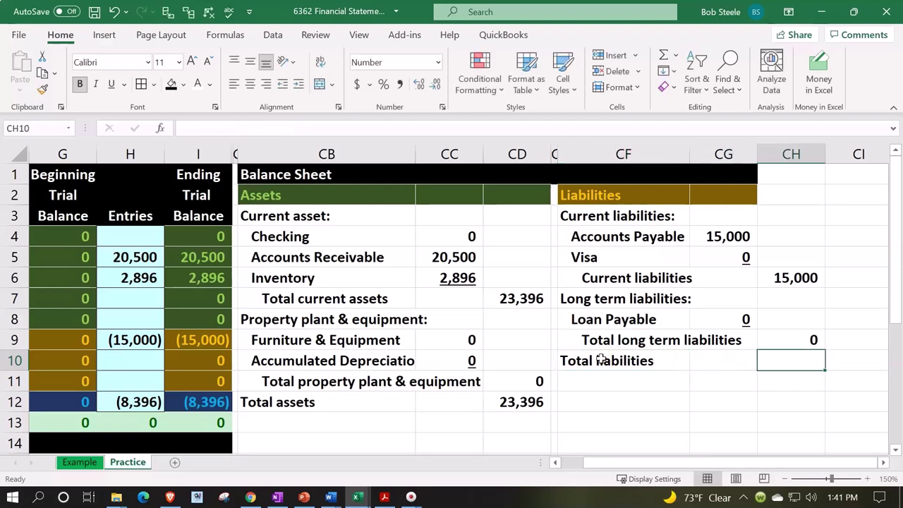
type("=sum(")
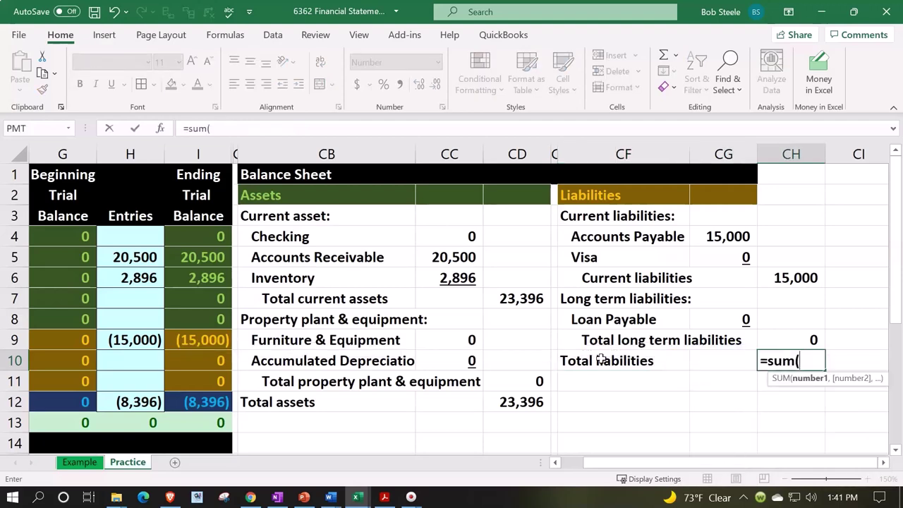
key("Up")
key("shift+Up")
key("shift+Up")
key("shift+Up")
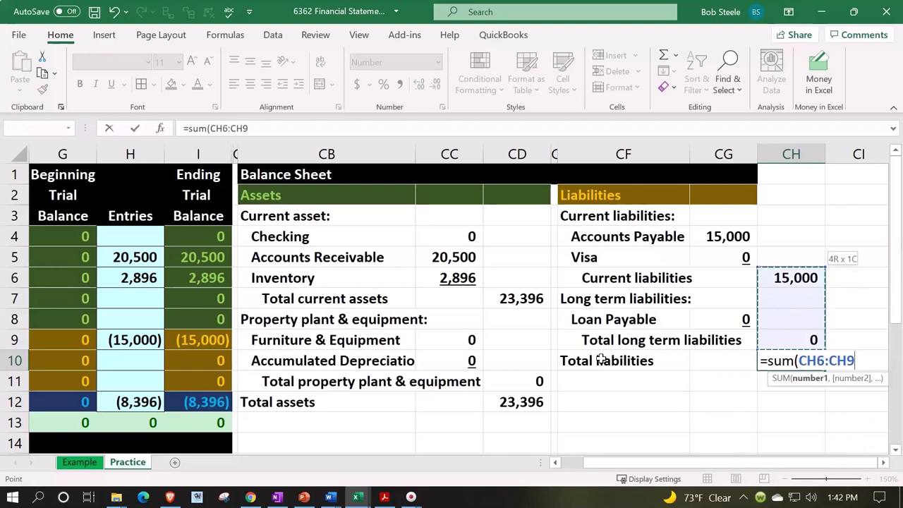
key("Return")
Step: Underline the Total long term liabilities amount in CH9
key("Up")
key("Up")
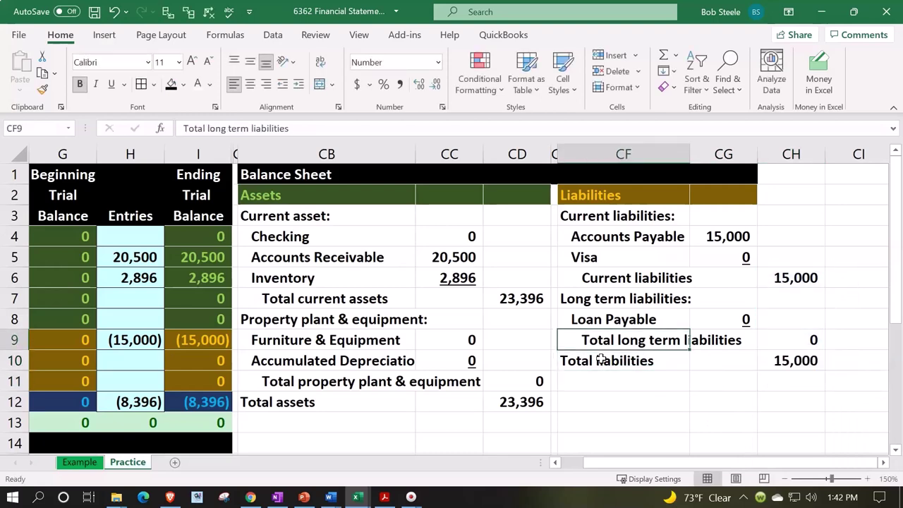
key("Right")
key("Right")
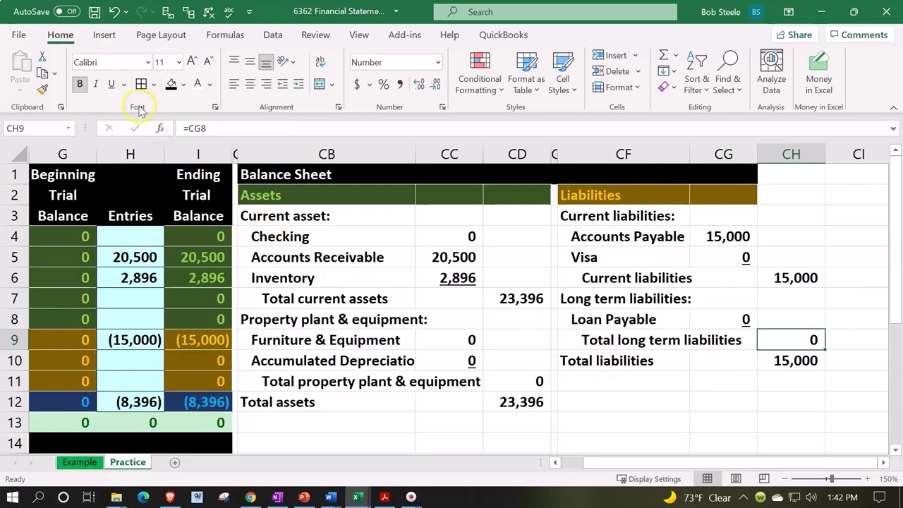
left_click(111, 84)
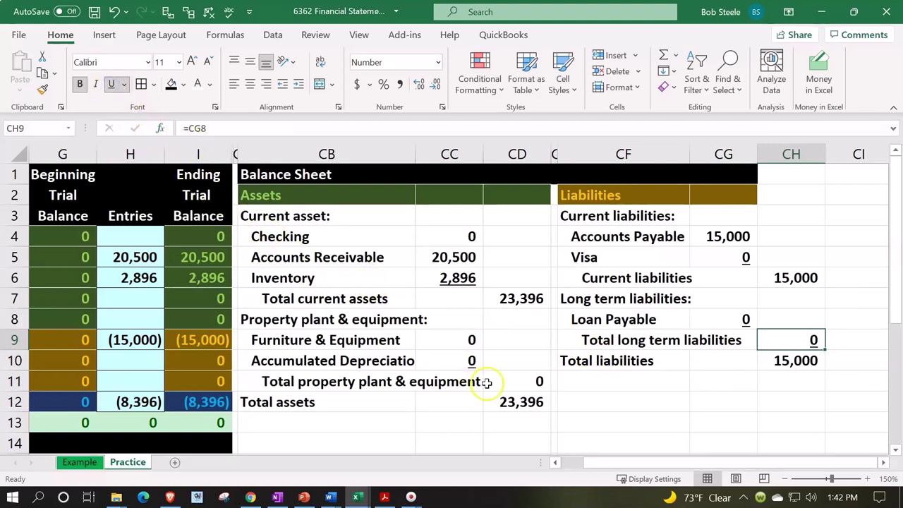
Step: Enter the section heading "Equity" in CF11 below Total liabilities
left_click(591, 402)
left_click(629, 406)
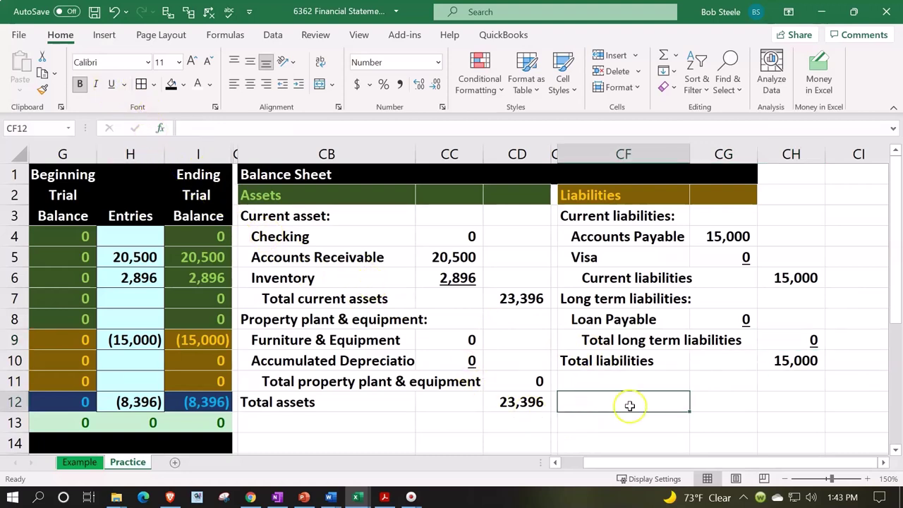
key("Up")
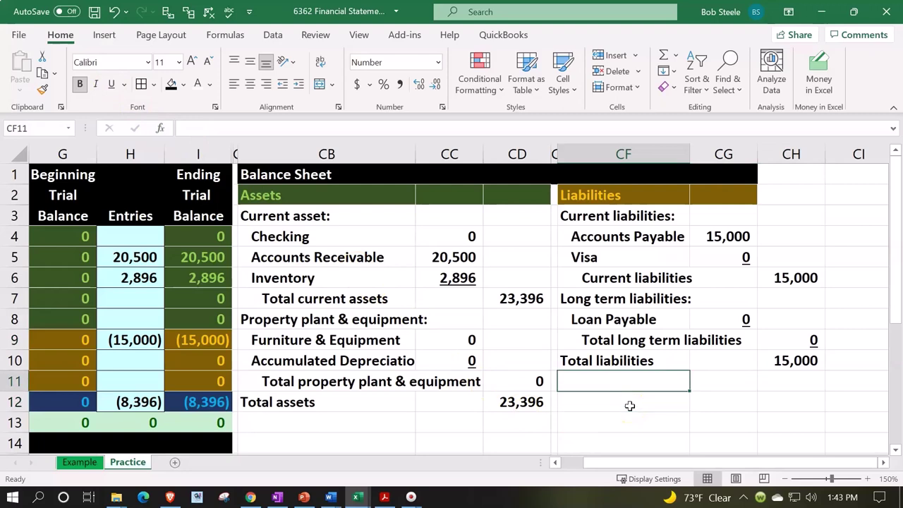
type("Equity")
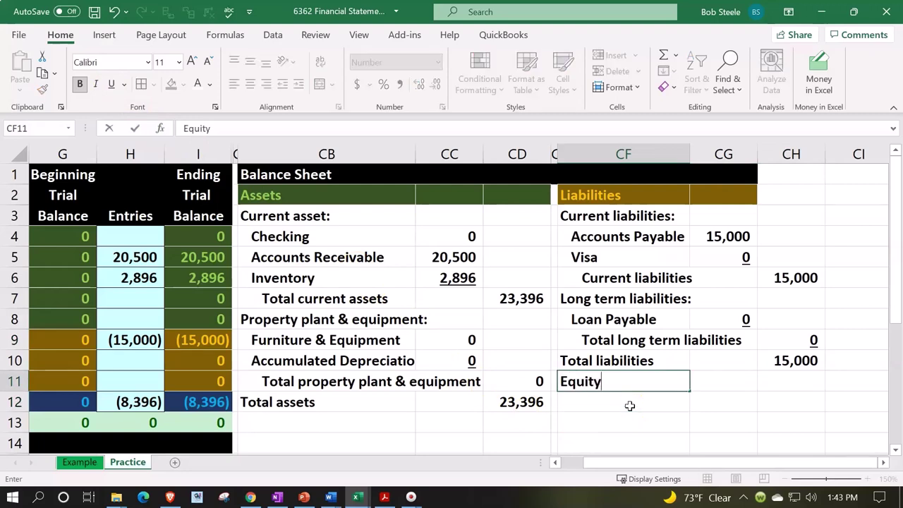
key("Return")
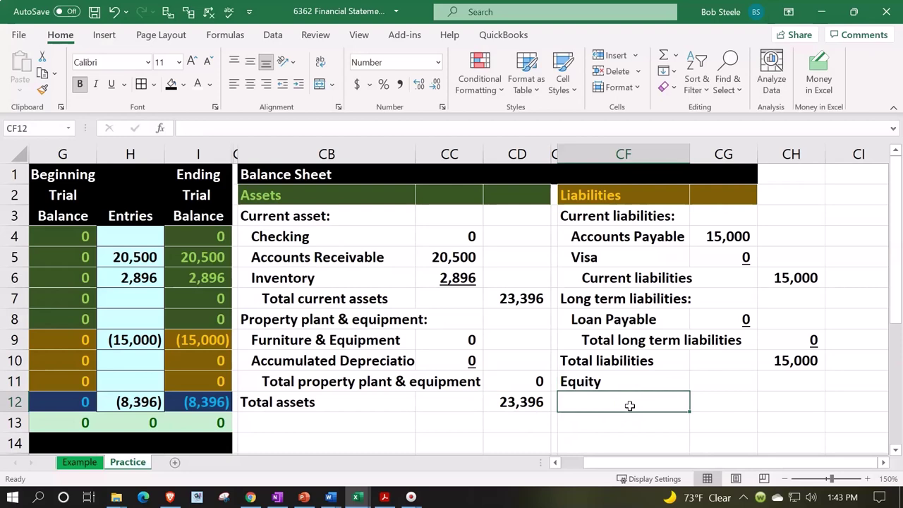
Step: Examine the Equity row of the trial balance alongside the balance sheet's total assets
key("Left")
key("Left")
key("Left")
key("Left")
key("Left")
key("Left")
key("Left")
key("Left")
key("Left")
key("Left")
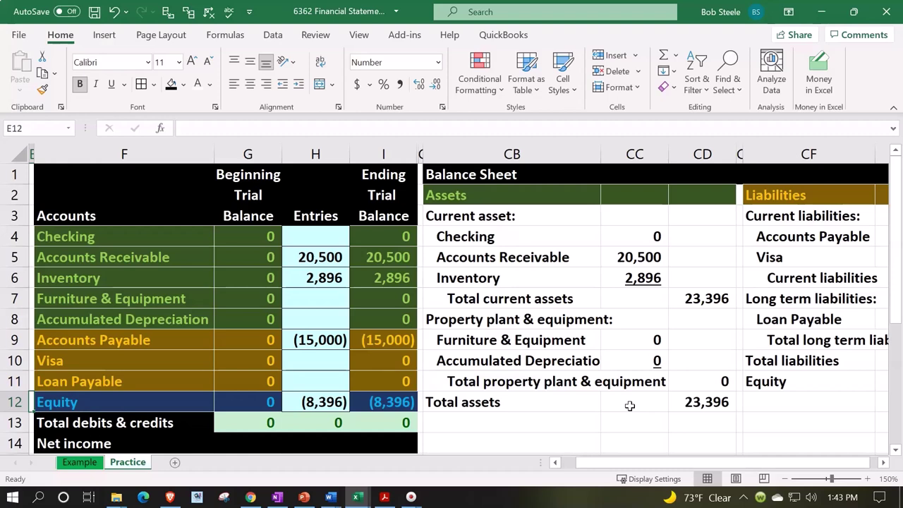
left_click(684, 403)
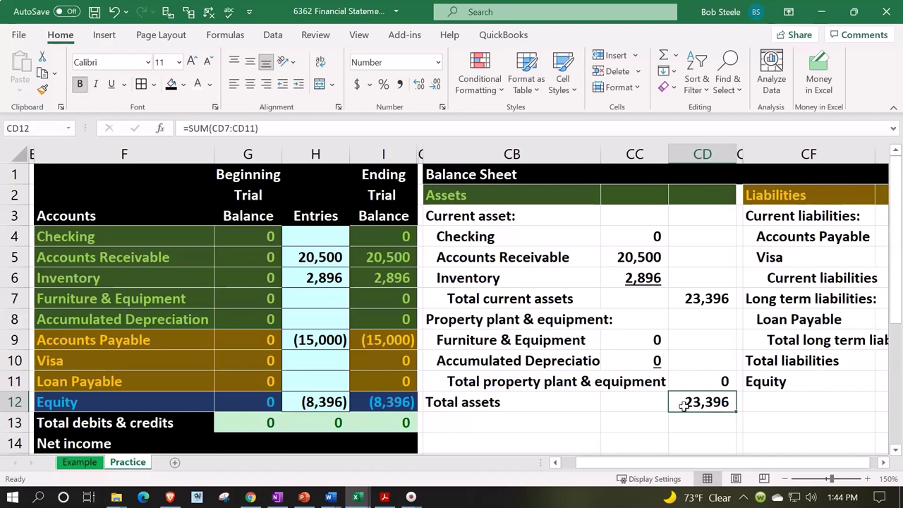
key("Right")
key("Right")
key("Right")
key("Right")
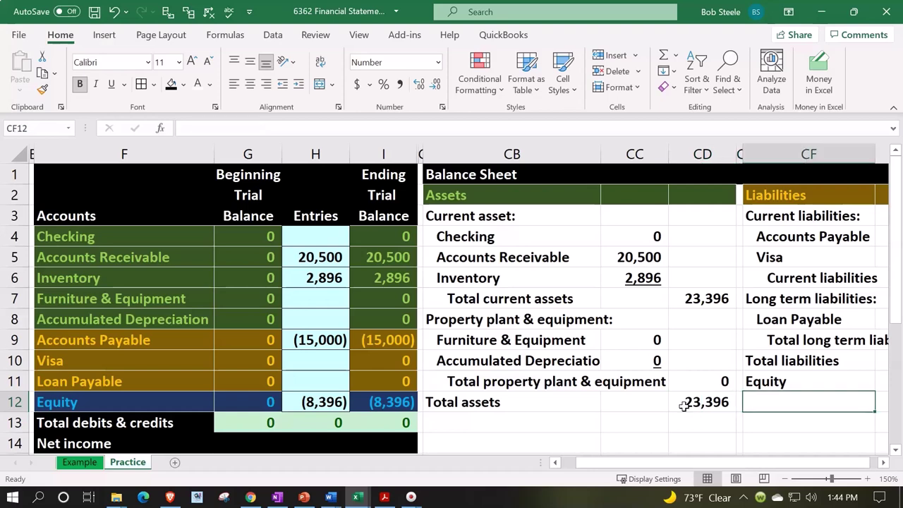
key("Left")
key("Left")
key("Left")
key("Left")
key("Left")
key("Left")
key("Left")
key("Left")
key("Left")
key("Left")
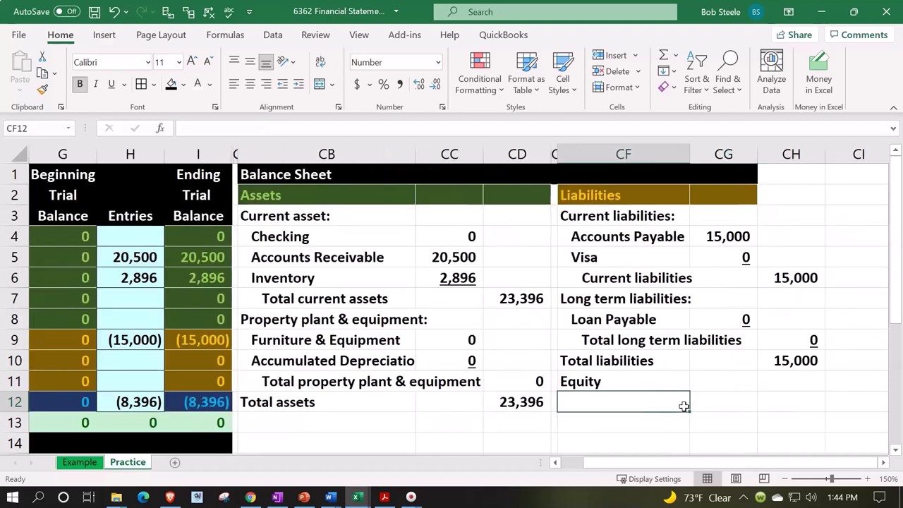
key("Left")
key("Left")
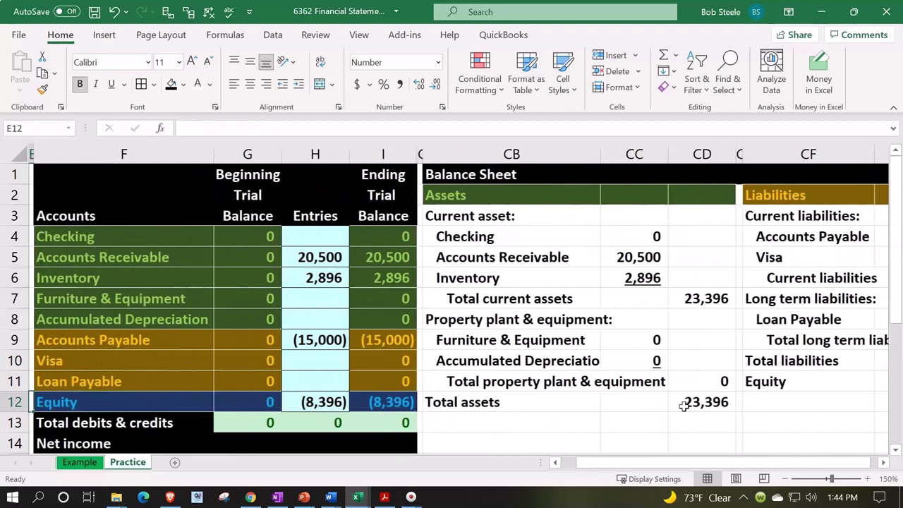
Step: Copy the blue formatting of the trial balance's Equity cell F12 onto the Equity heading row, CF11:CH11
left_click(164, 401)
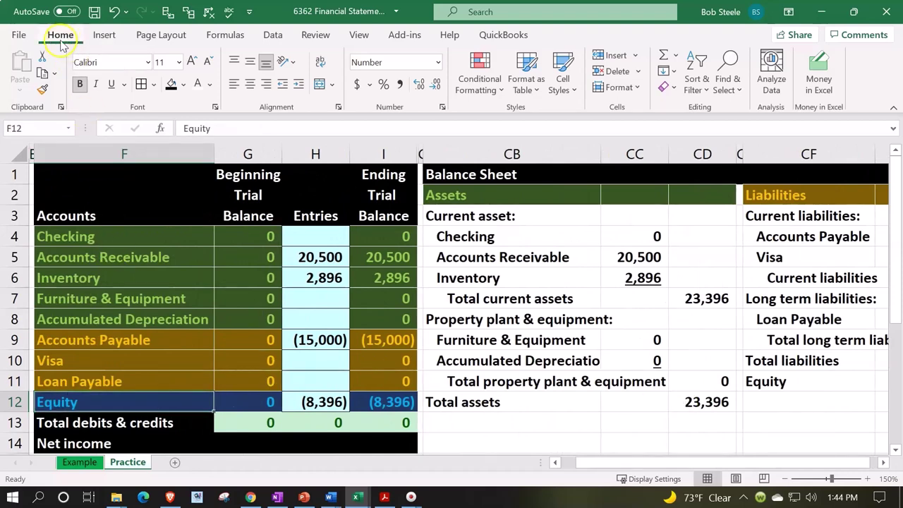
left_click(42, 90)
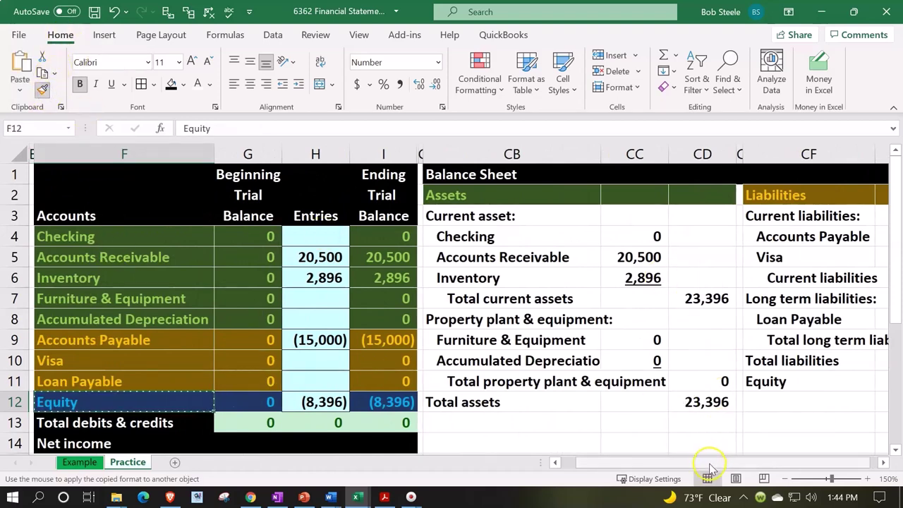
left_click_drag(710, 459, 787, 466)
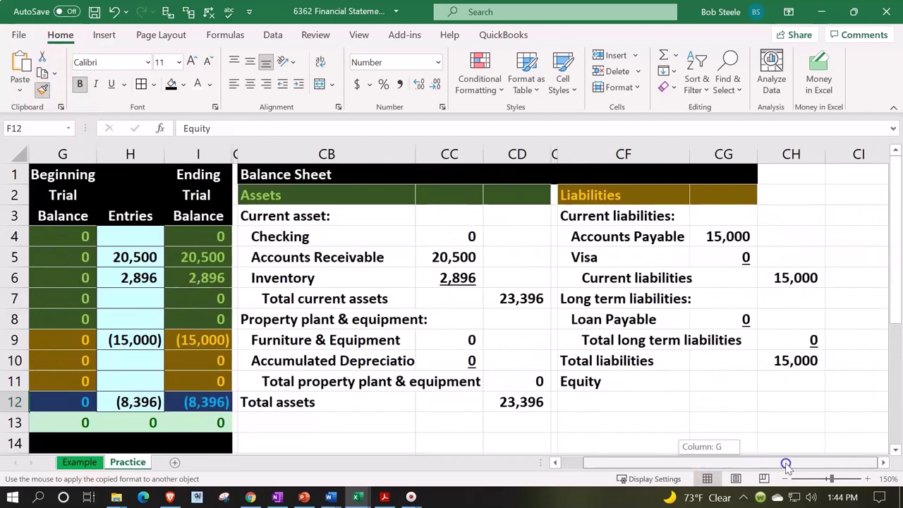
left_click(658, 379)
left_click_drag(659, 379, 788, 379)
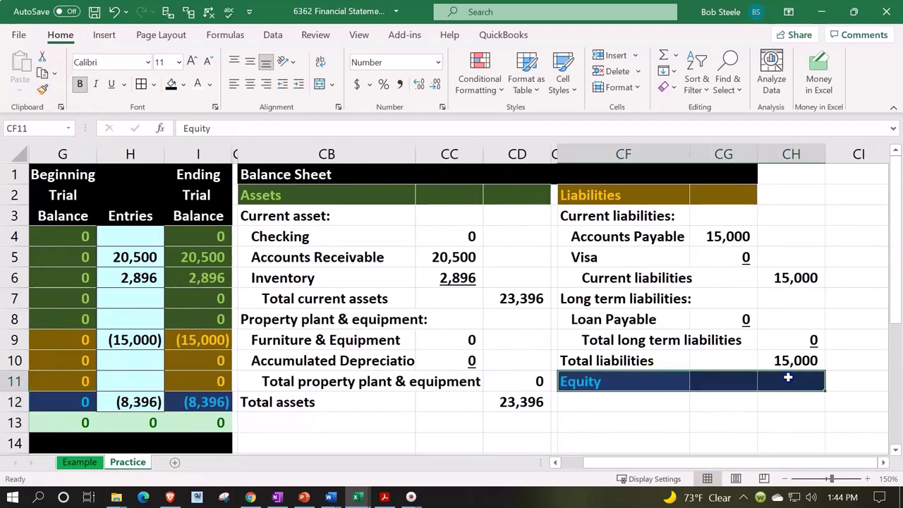
Step: Add an account label under the Equity heading in CF12 that links to the trial balance's Equity account, =F12
left_click(619, 398)
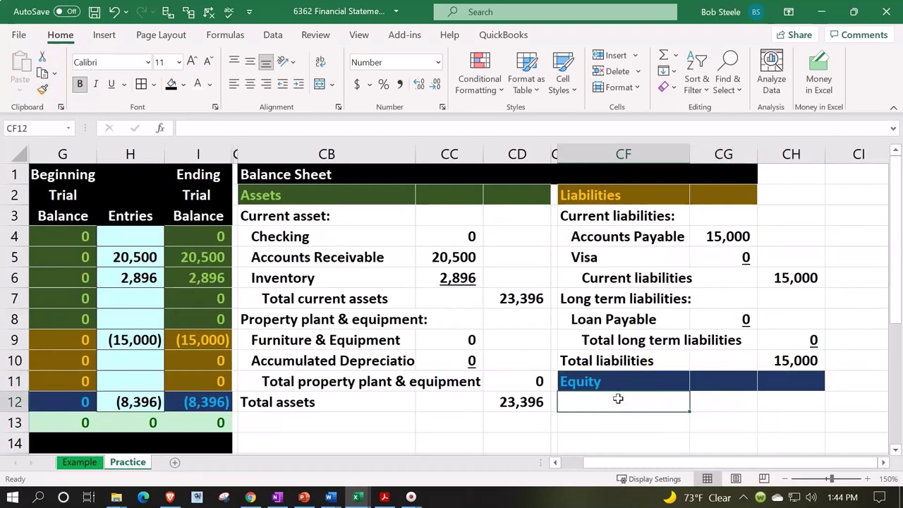
type("=")
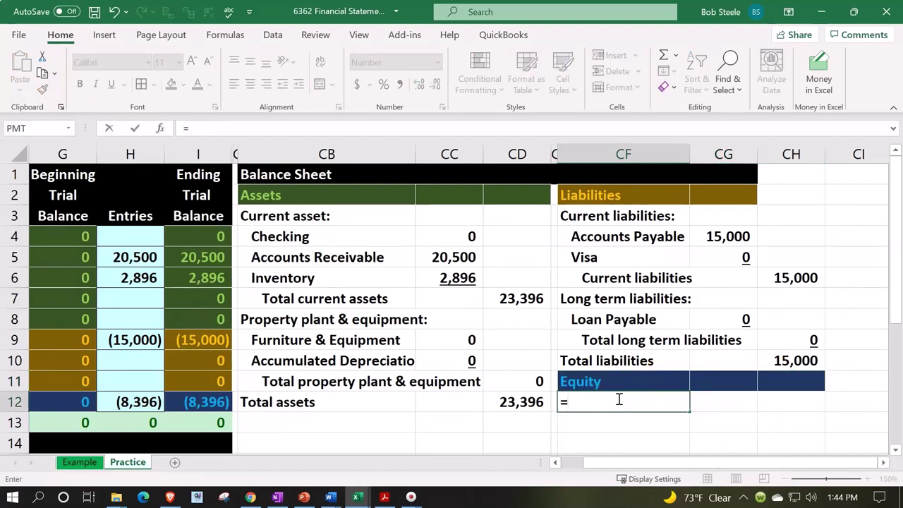
key("Left")
key("Left")
key("Left")
key("Left")
key("Left")
key("Left")
key("Left")
key("Left")
key("Left")
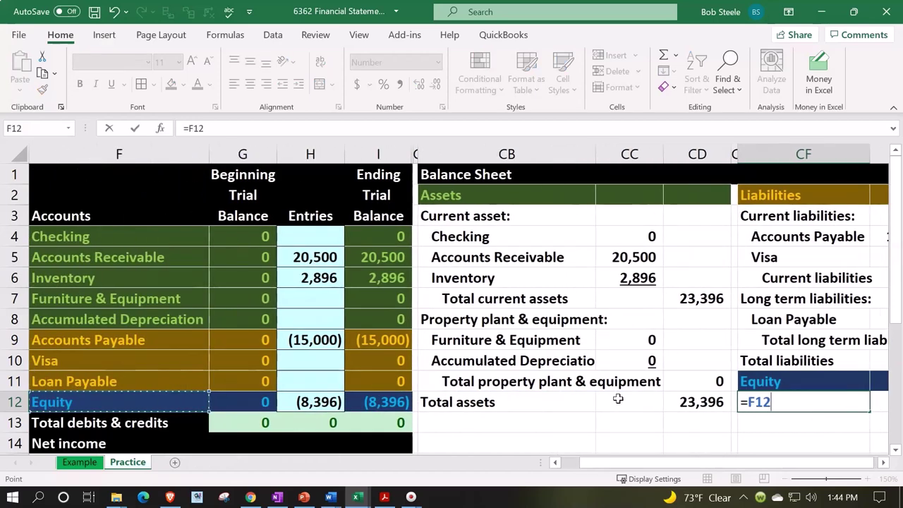
key("Return")
Step: Link the Equity amount in CH12 to the trial balance's ending Equity balance with its sign reversed, =-I12
key("Right")
key("Right")
key("Right")
key("Up")
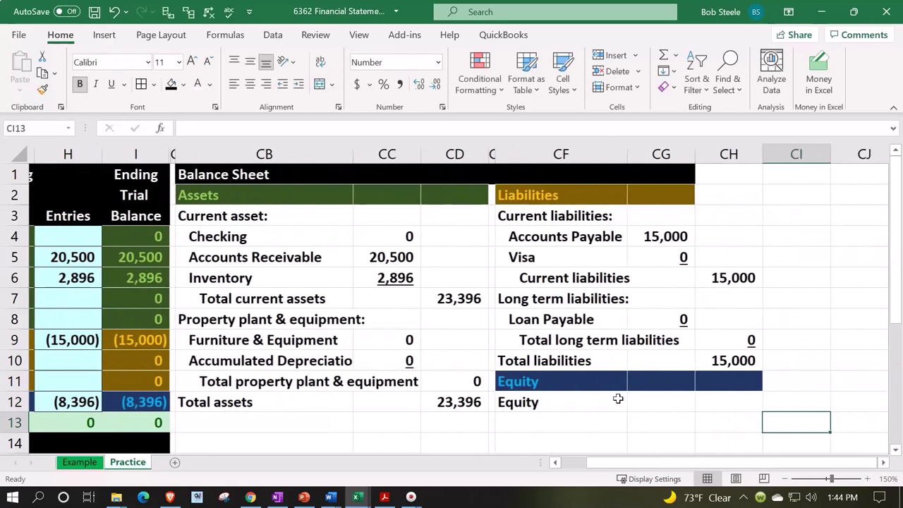
key("Left")
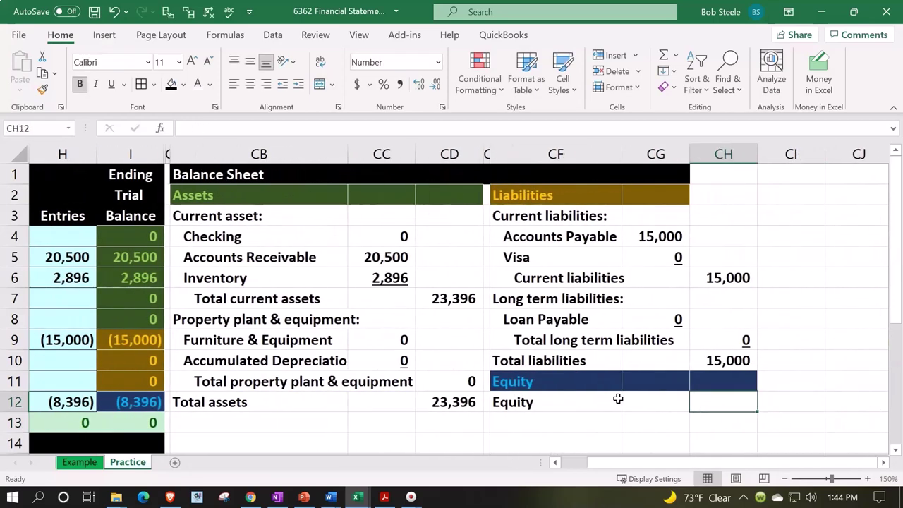
type("-")
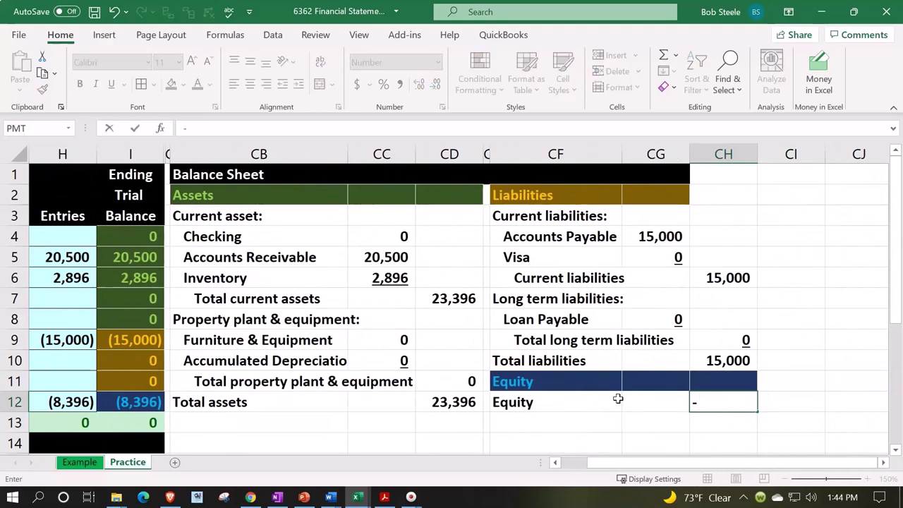
key("Left")
key("Left")
key("Left")
key("Left")
key("Left")
key("Left")
key("Left")
key("Left")
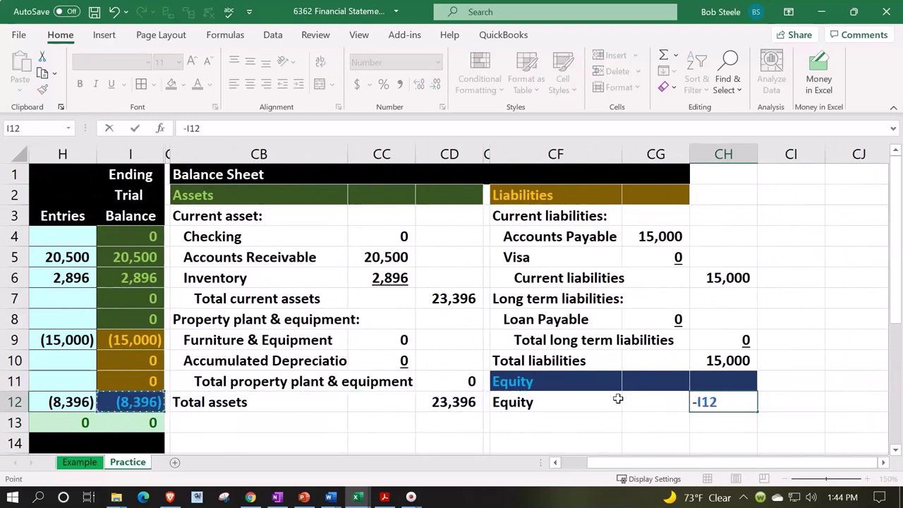
key("Return")
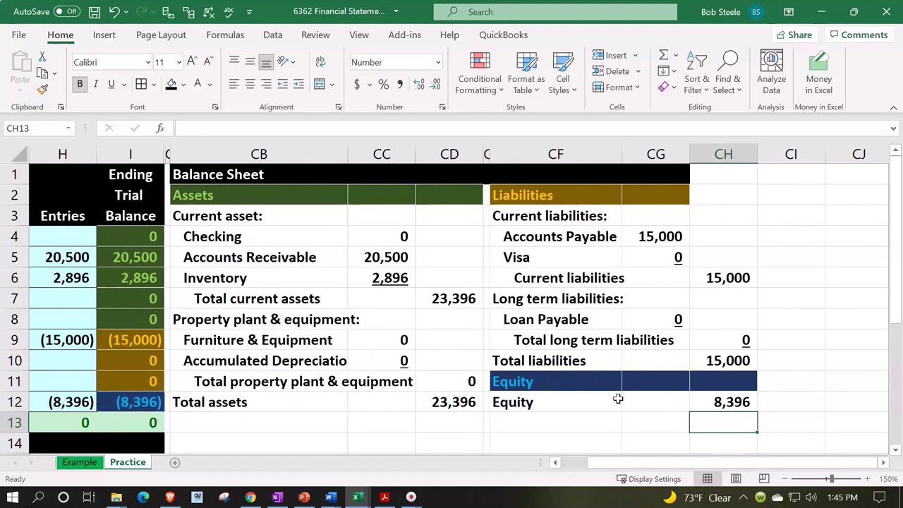
Step: Enter the label "Total liabilities & equity" in CF13 below the Equity account
key("Left")
key("Left")
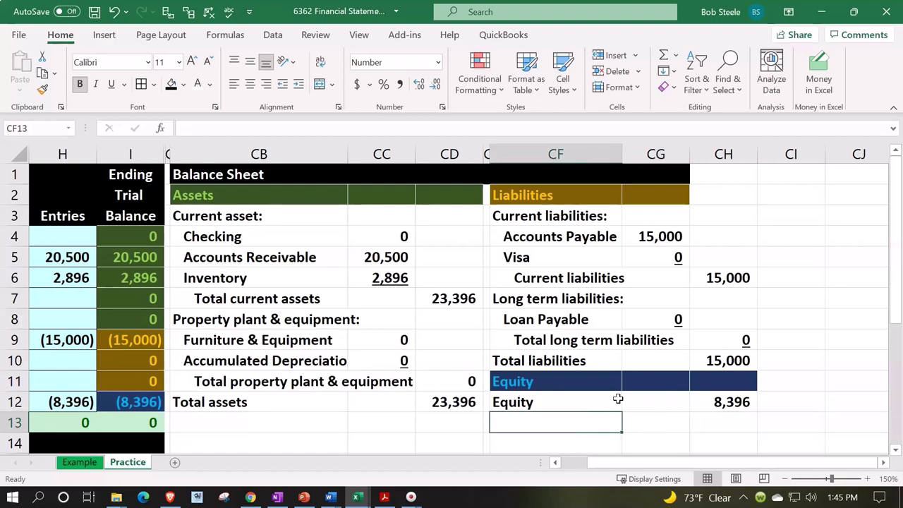
type("Total ")
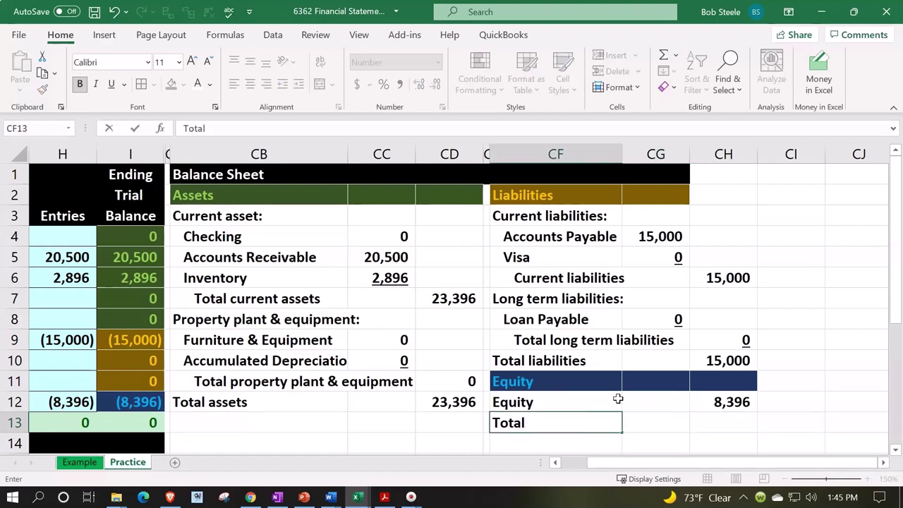
type("liabilit")
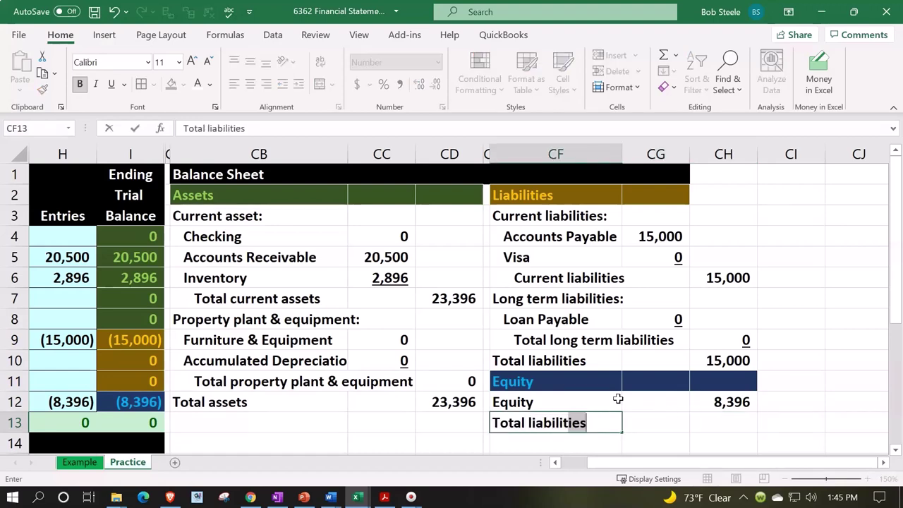
type("ies & eq")
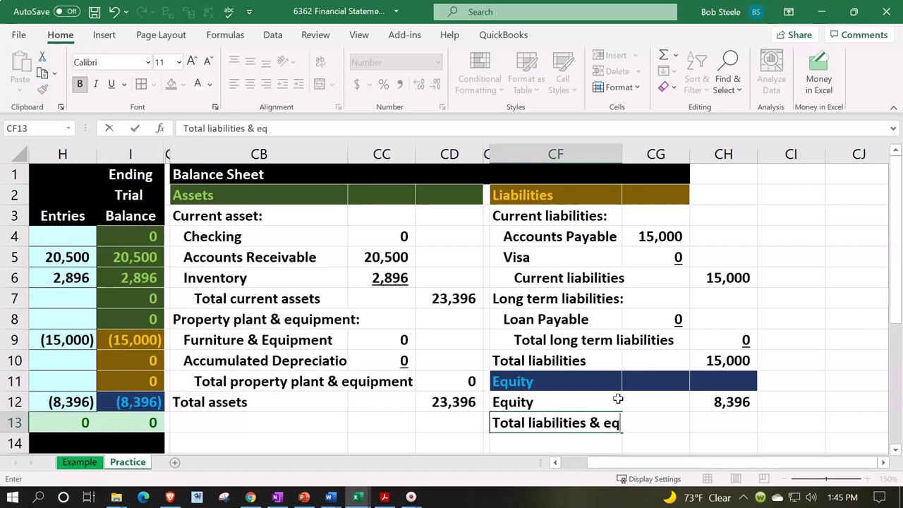
type("uity")
Step: Total the liabilities and equity in CH13 with the formula =SUM(CH10:CH12)
key("Right")
key("Right")
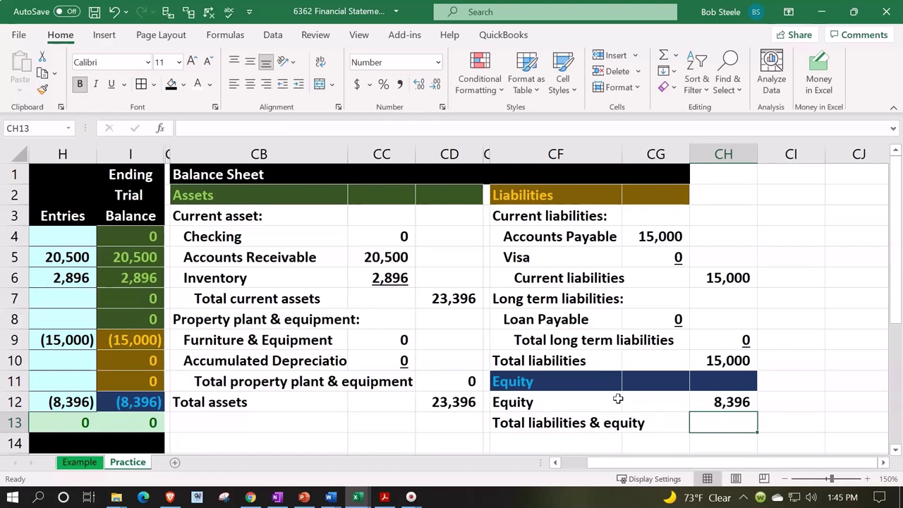
type("=sum")
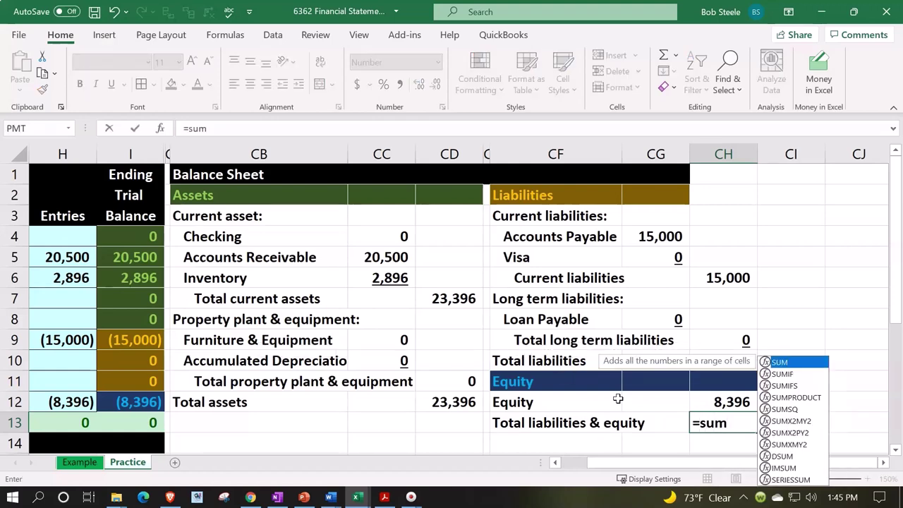
type("(")
key("Up")
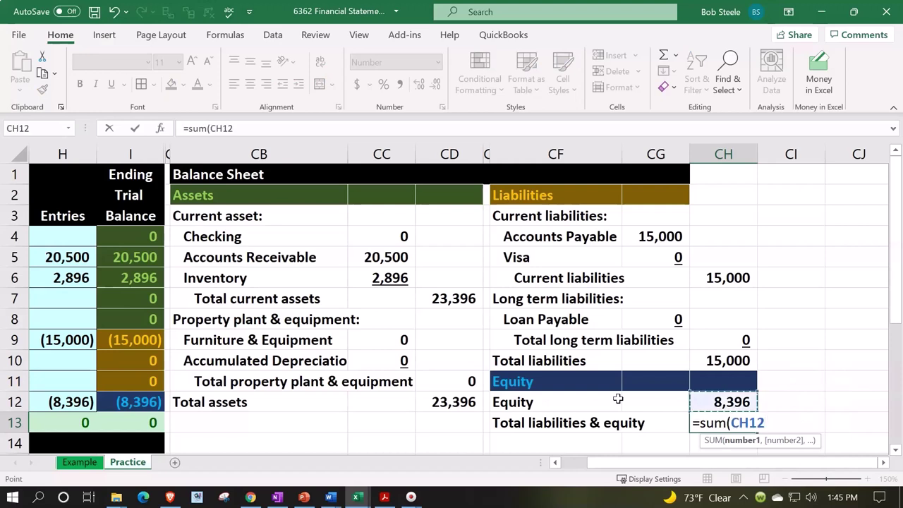
key("shift+Up")
key("shift+Up")
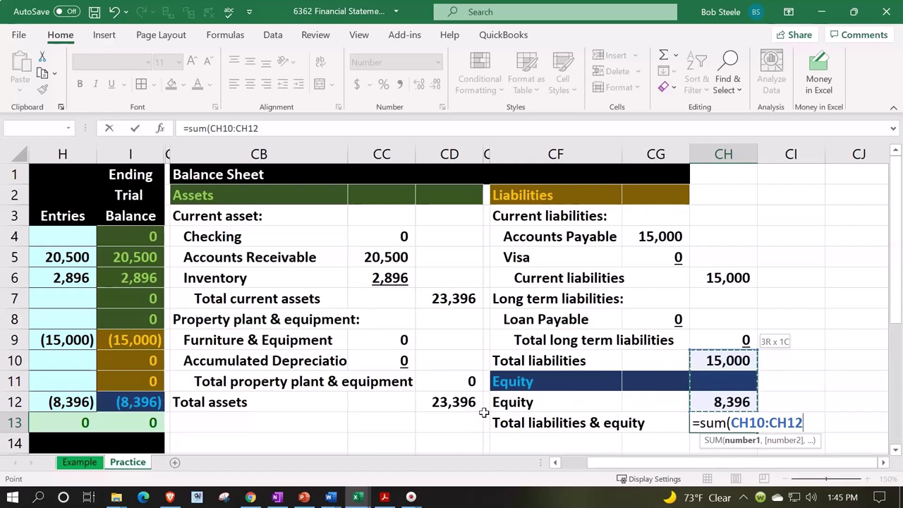
key("Return")
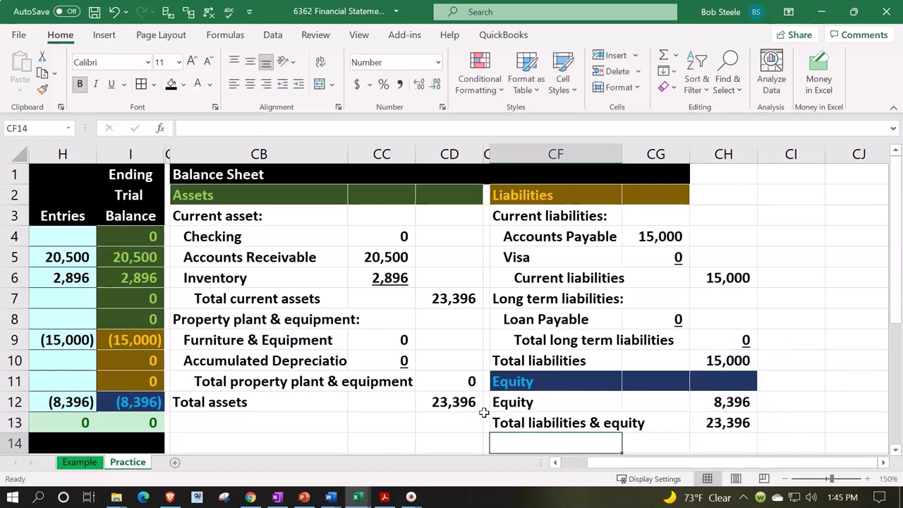
Step: Examine the trial balance accounts alongside the assets side of the balance sheet
key("Left")
key("Left")
key("Left")
key("Left")
key("Left")
key("Left")
key("Left")
key("Left")
key("Left")
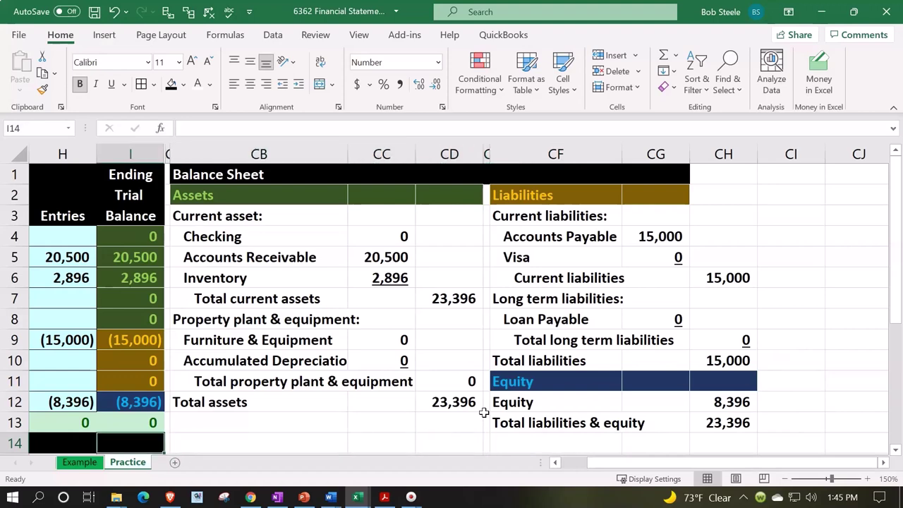
key("Left")
key("Left")
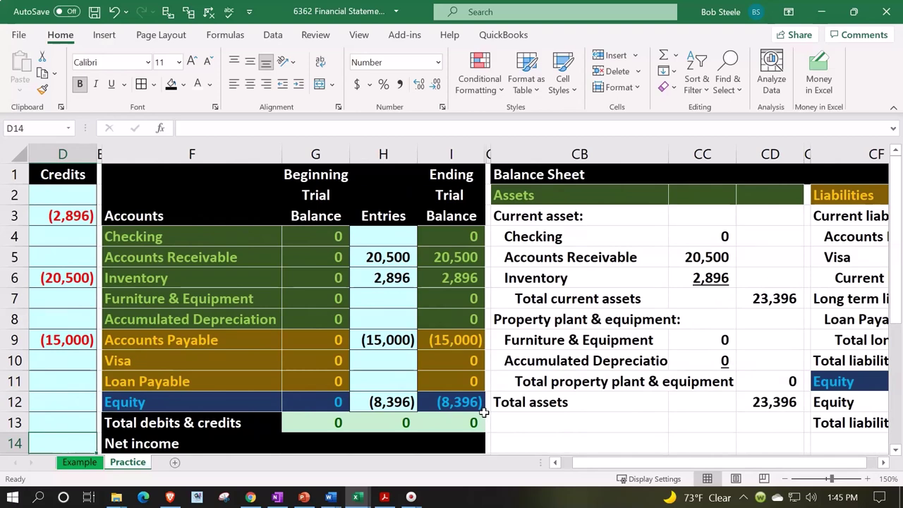
Step: Underline the total property plant & equipment amount in CD11 and double-underline the total assets amount in CD12
left_click(759, 379)
key("ctrl+c")
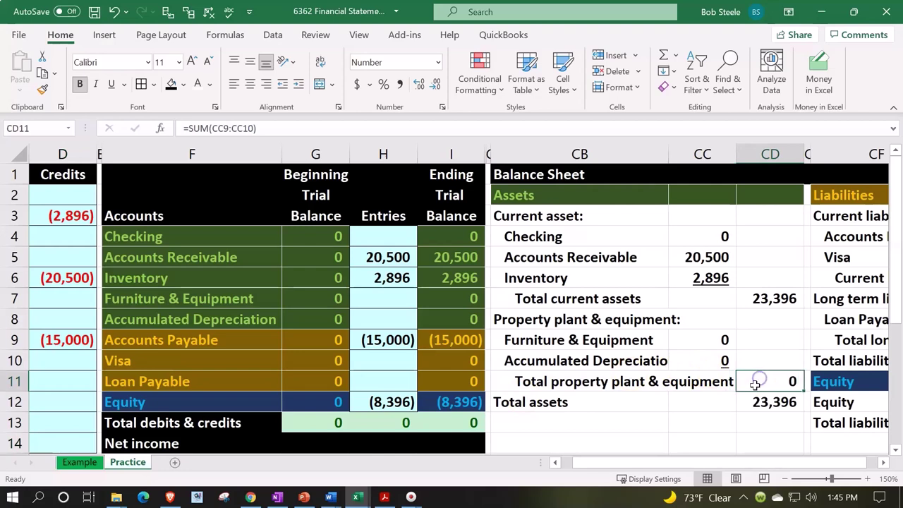
left_click(111, 83)
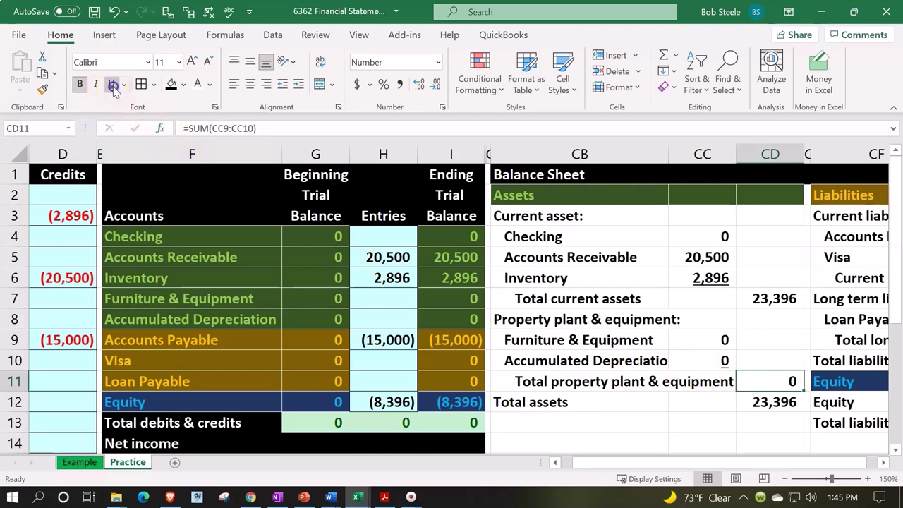
left_click(769, 401)
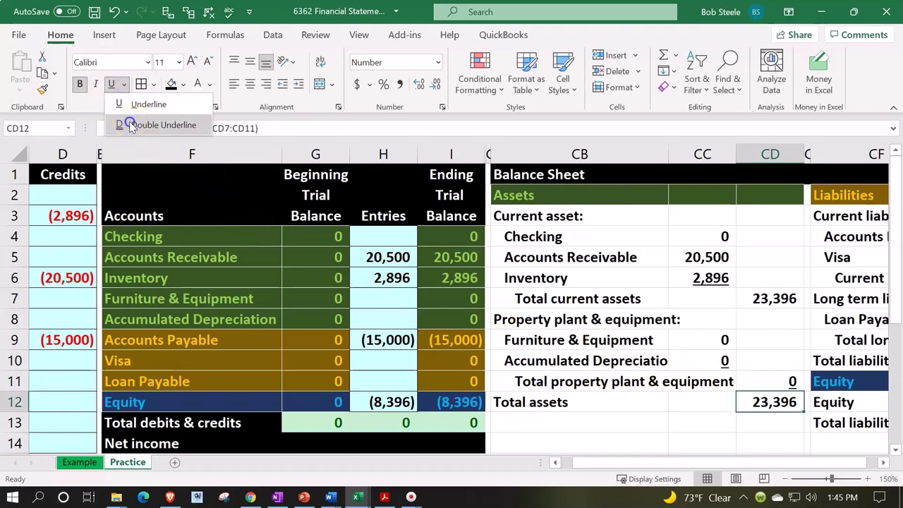
left_click(134, 105)
Step: Apply a double underline to the total liabilities & equity amount in CH13
left_click(618, 402)
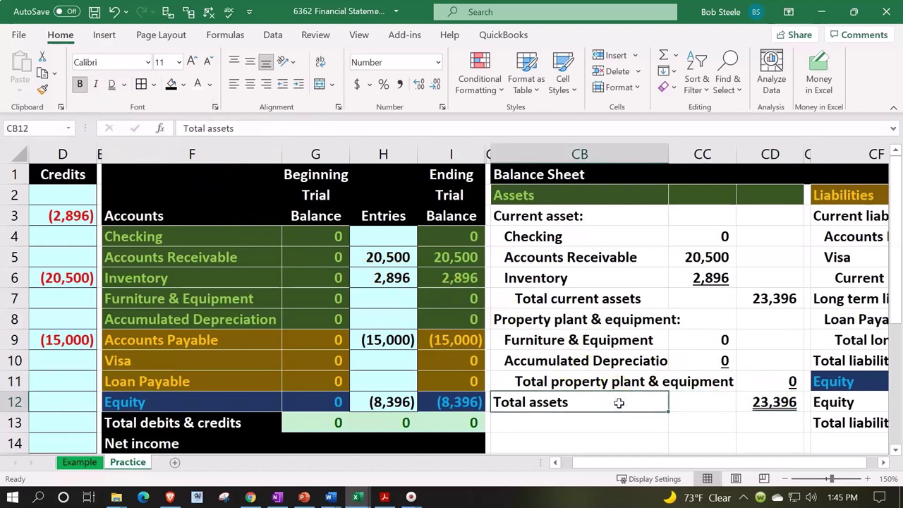
key("Right")
key("Right")
key("Right")
key("Right")
key("Right")
key("Right")
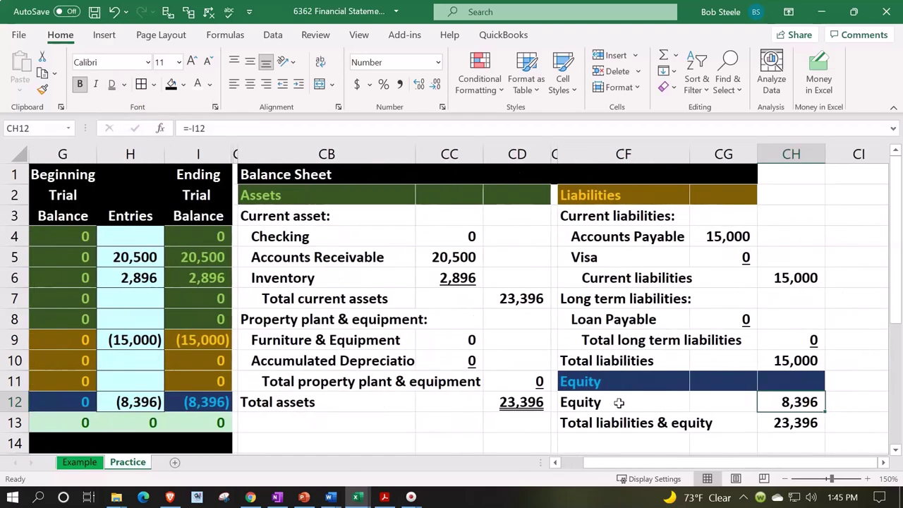
left_click(785, 418)
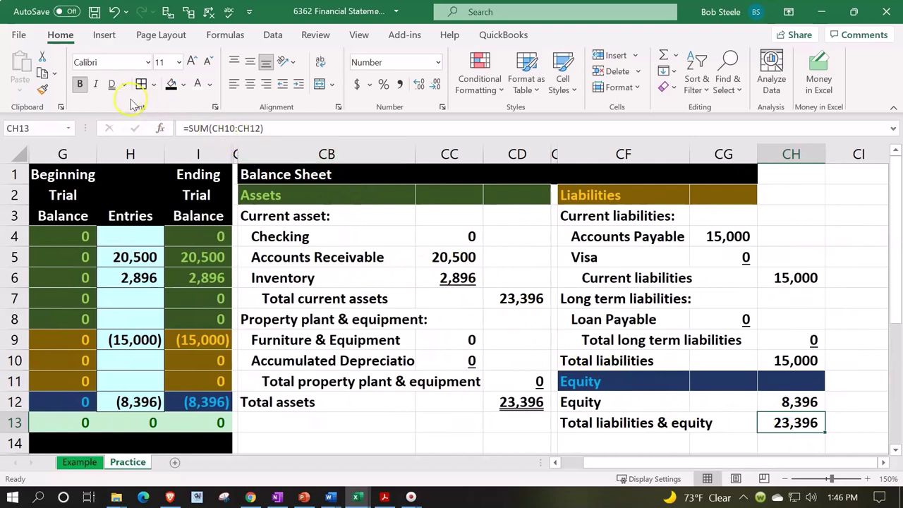
left_click(113, 87)
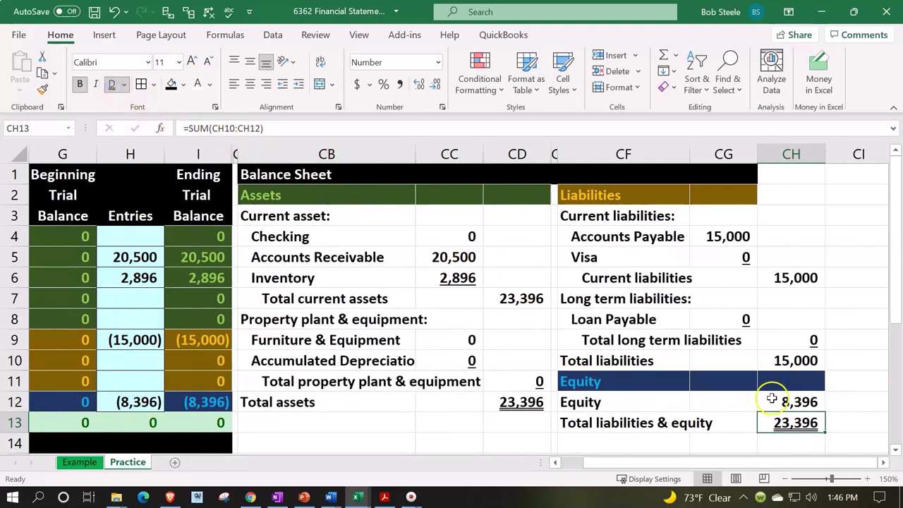
Step: Apply a single underline to the Equity amount in CH12
left_click(772, 400)
left_click(125, 84)
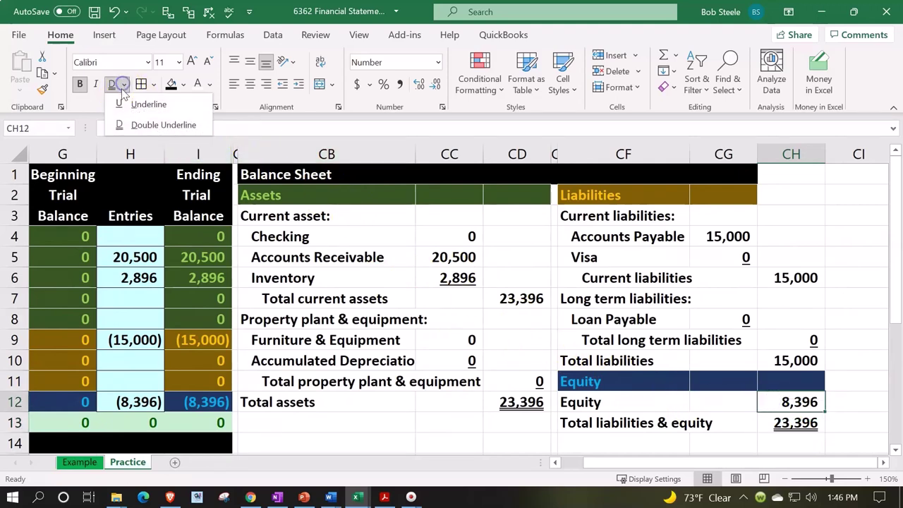
left_click(122, 105)
left_click(482, 374)
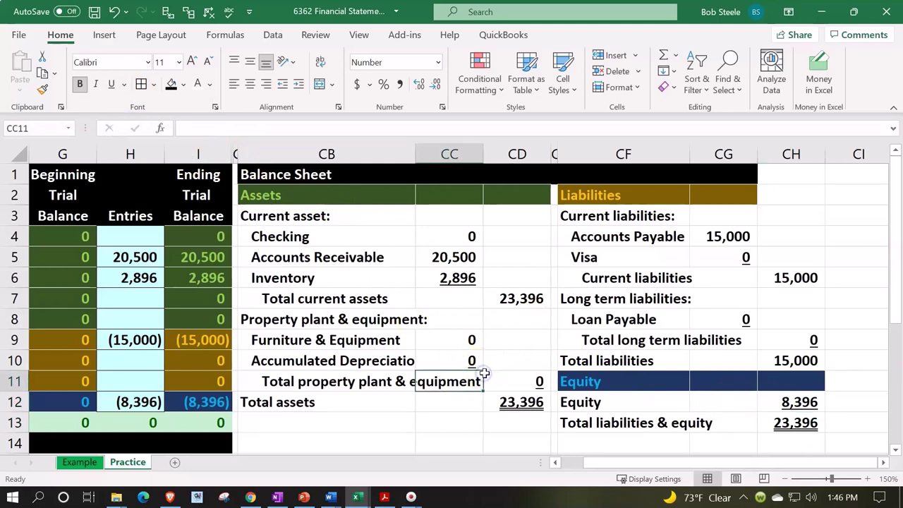
left_click(514, 427)
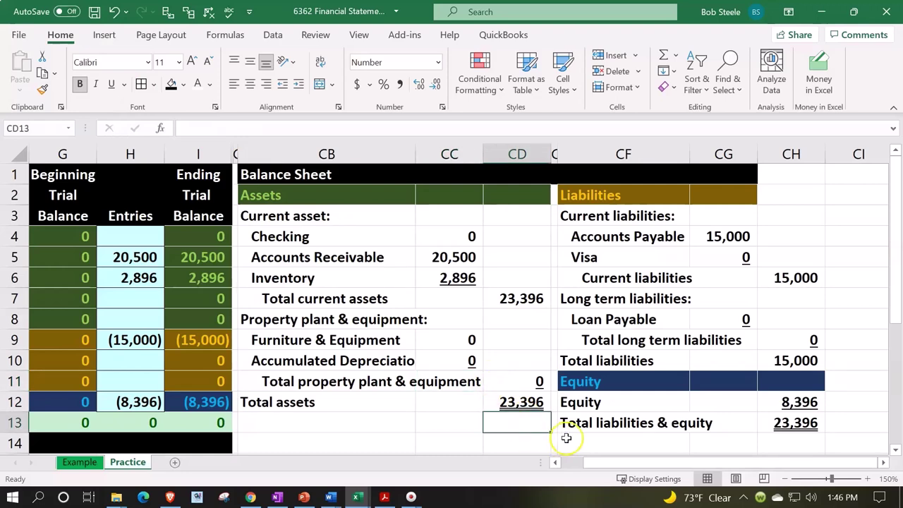
Step: Spell-check the whole sheet, ignoring all instances of "bal" and continuing the check from the beginning of the sheet
left_click(228, 13)
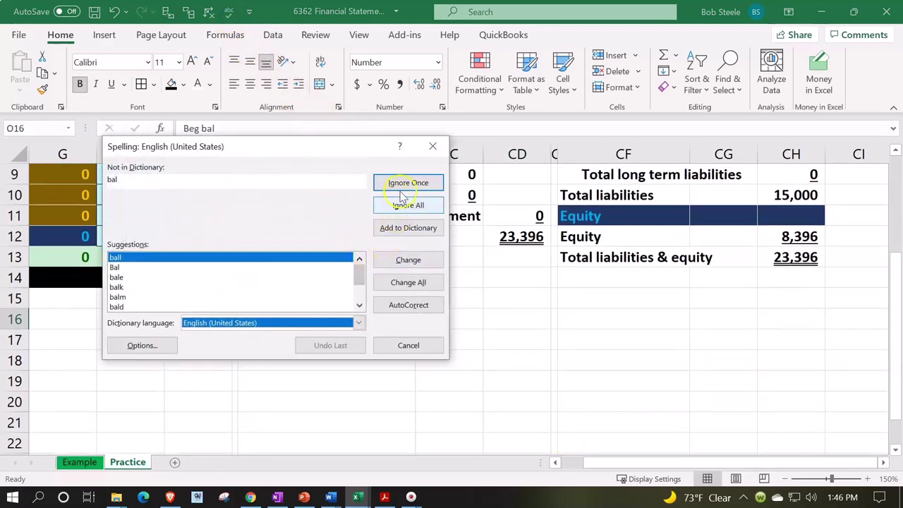
left_click(401, 223)
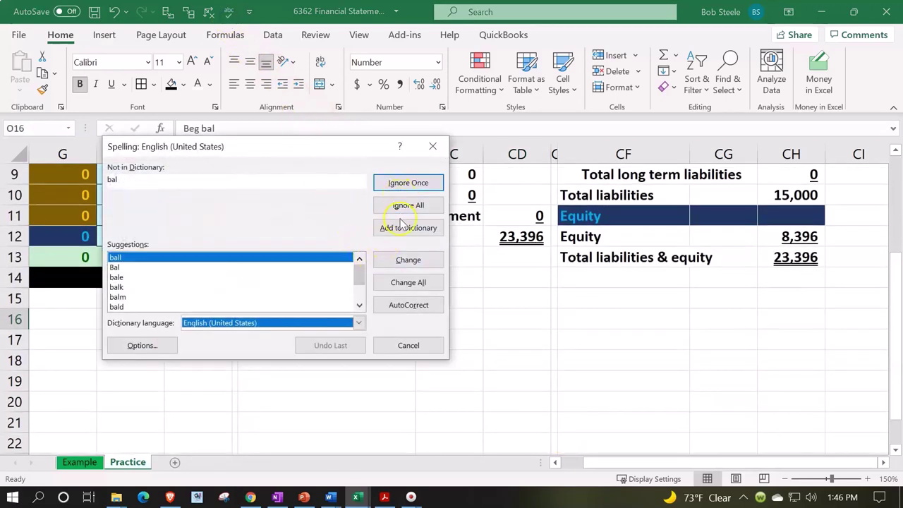
left_click(404, 206)
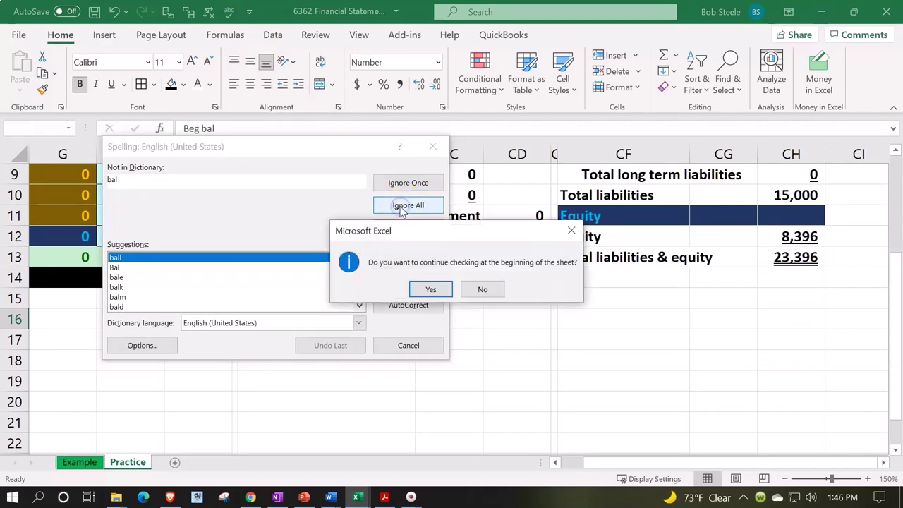
left_click(433, 289)
left_click(452, 286)
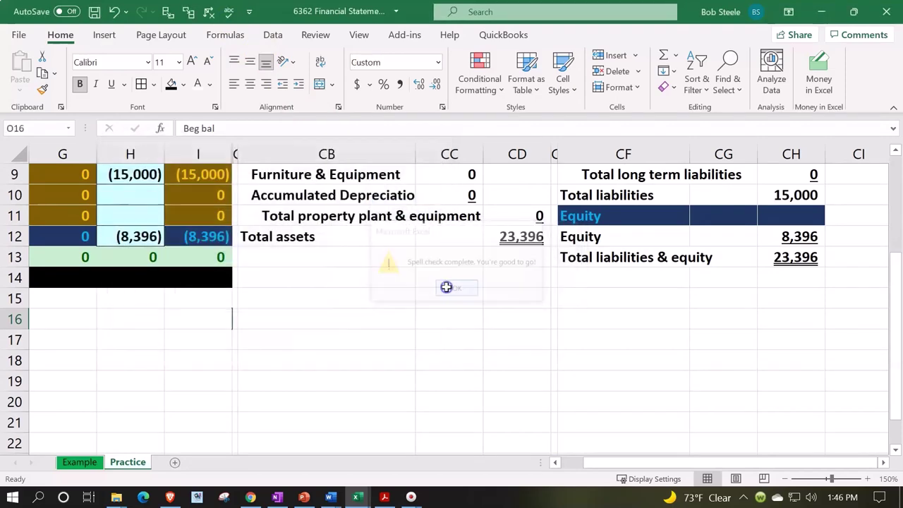
Step: Apply all borders to the assets section of the balance sheet, CB3:CD12
left_click_drag(448, 381, 496, 400)
scroll(496, 400, "up", 2)
left_click(498, 399)
scroll(498, 397, "up", 1)
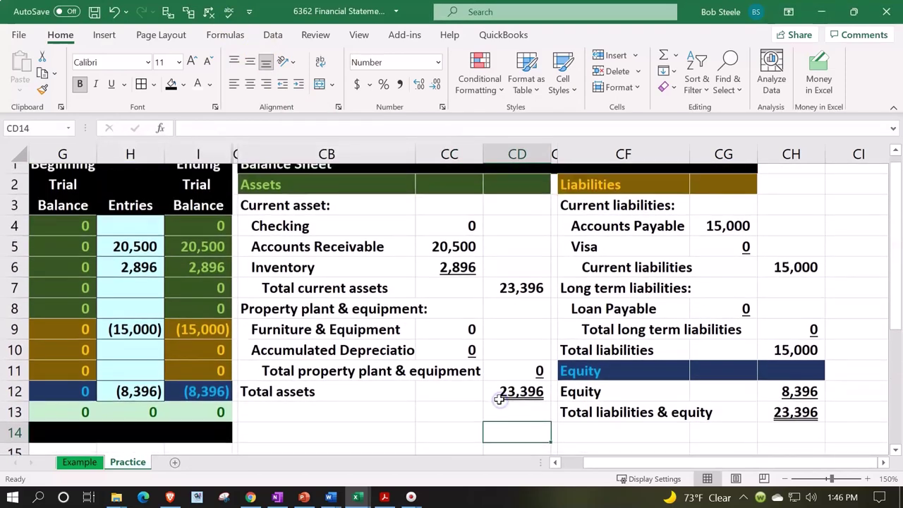
left_click_drag(322, 218, 497, 394)
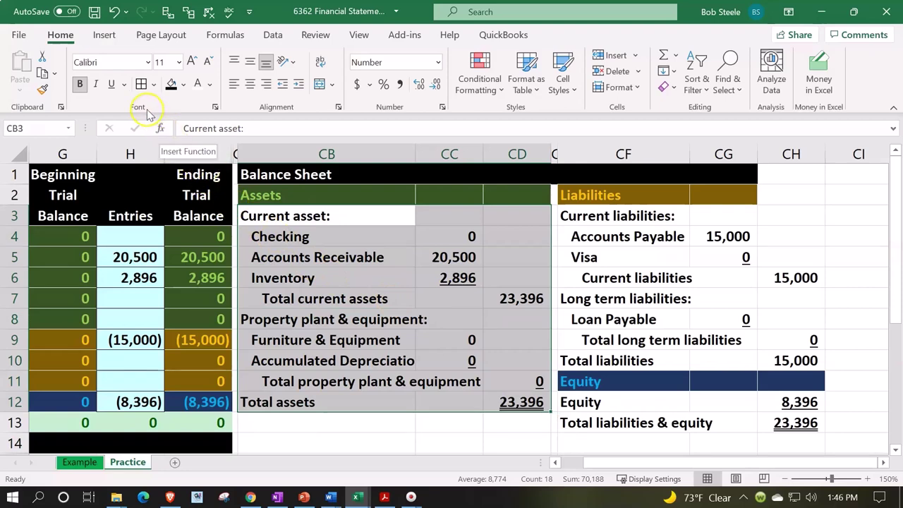
left_click(141, 85)
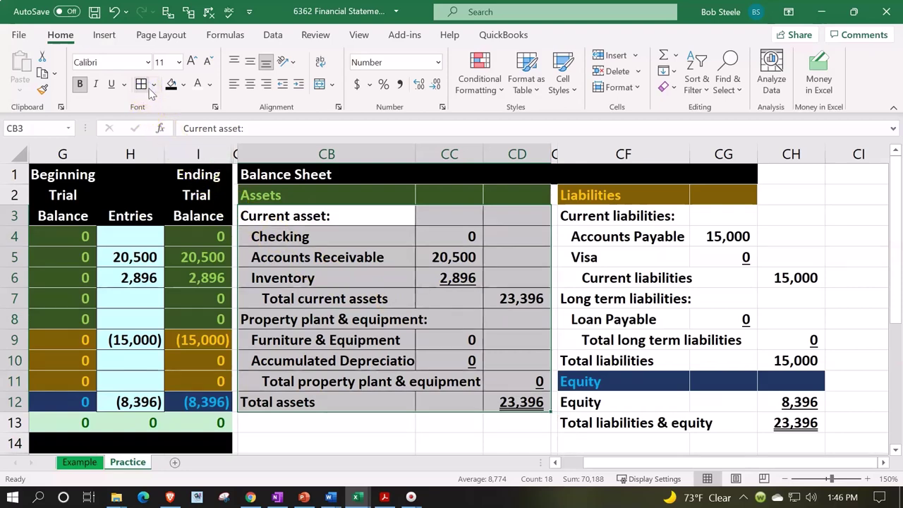
left_click(153, 84)
left_click(153, 84)
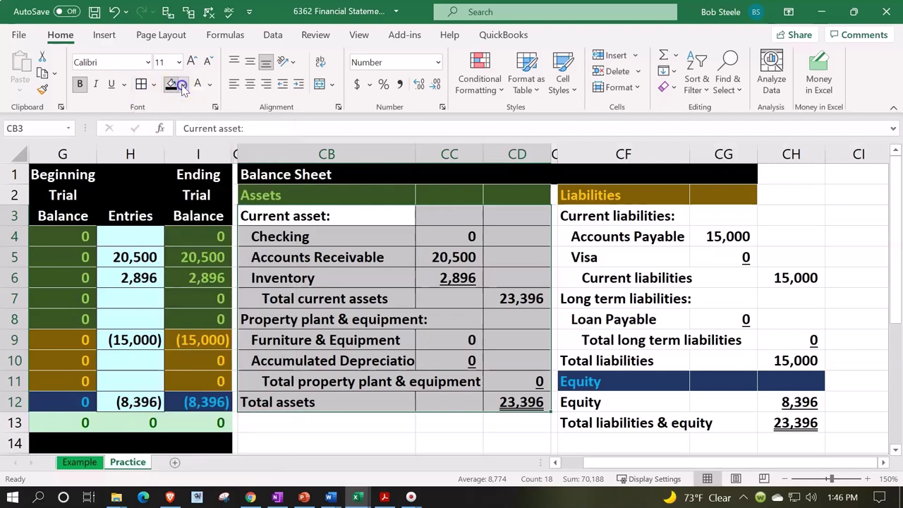
Step: Fill the assets section CB3:CD12 with light blue chosen from the standard colors
left_click(183, 85)
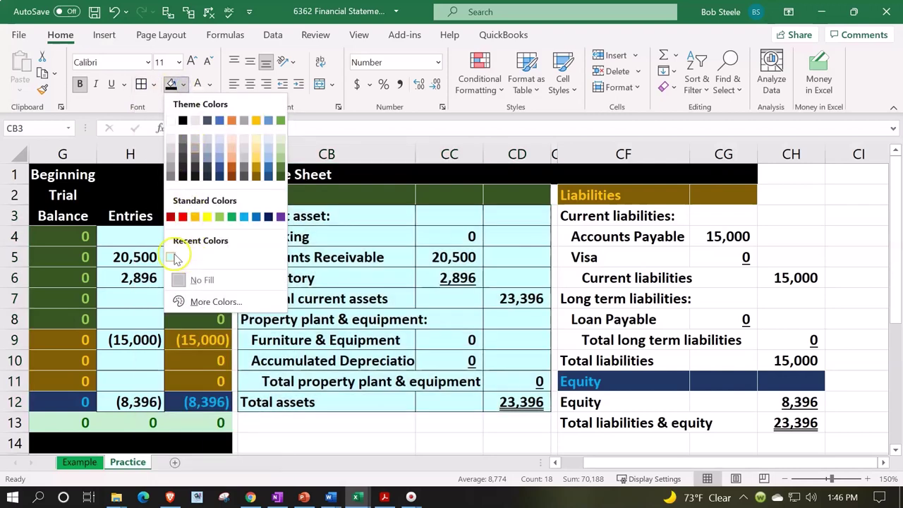
left_click(205, 303)
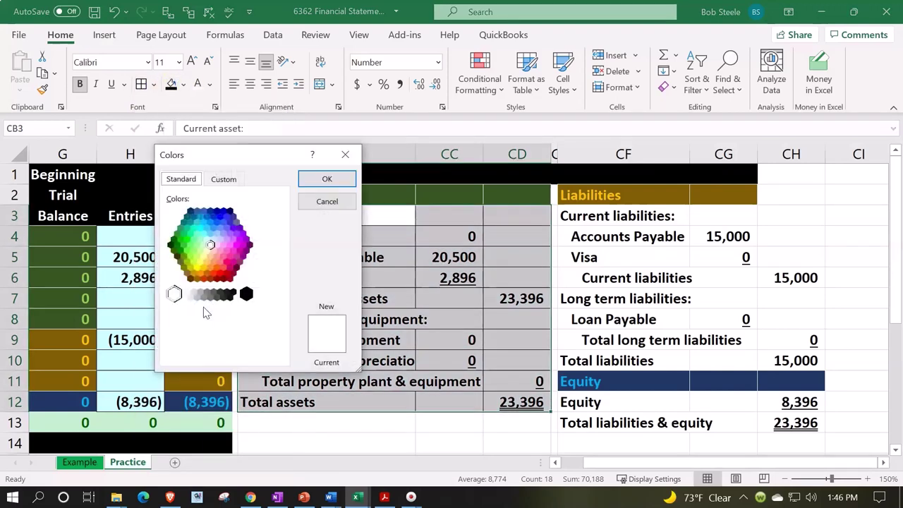
left_click(208, 241)
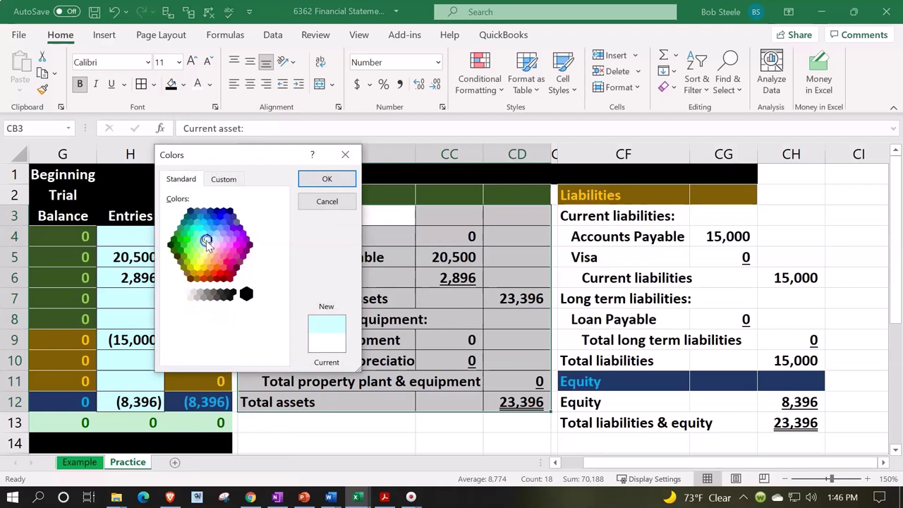
left_click(315, 185)
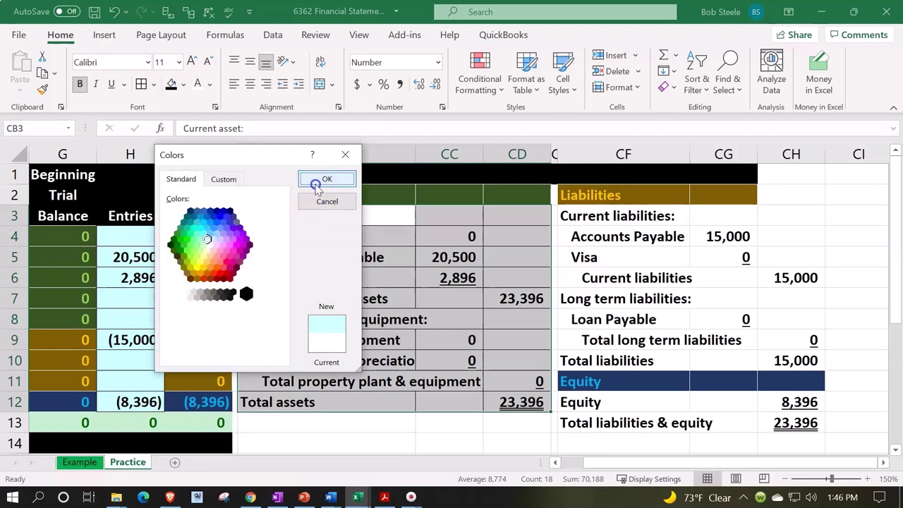
left_click(542, 295)
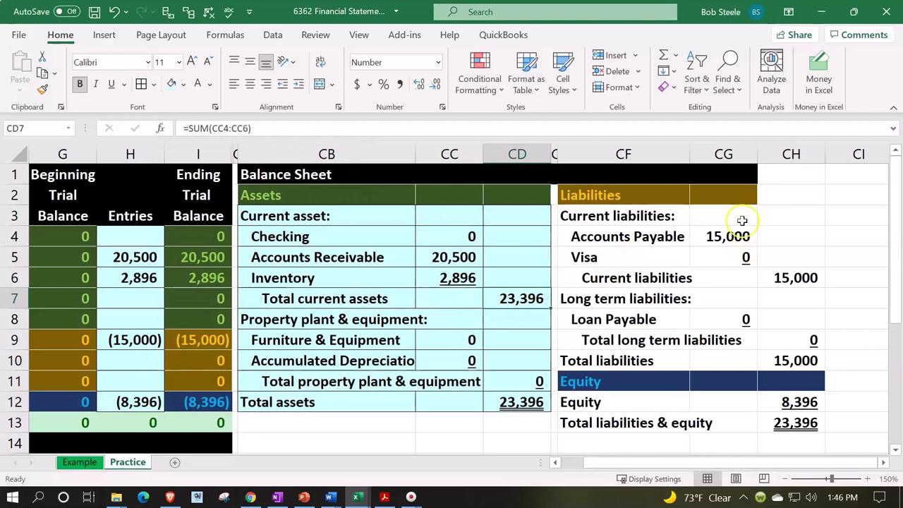
Step: Copy the header formatting of CG2 to CH2 and of CG1 to CH1 so both header bands span column CH
left_click(742, 199)
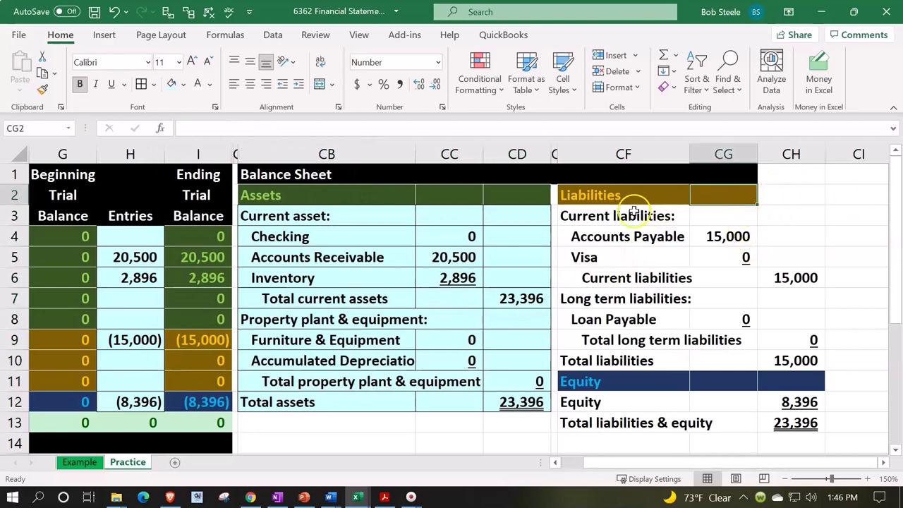
left_click(42, 89)
left_click(773, 194)
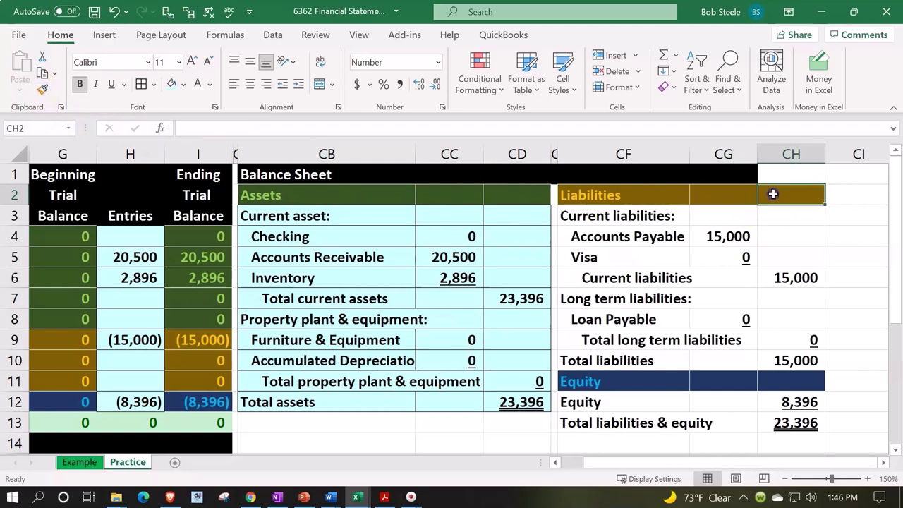
left_click(729, 174)
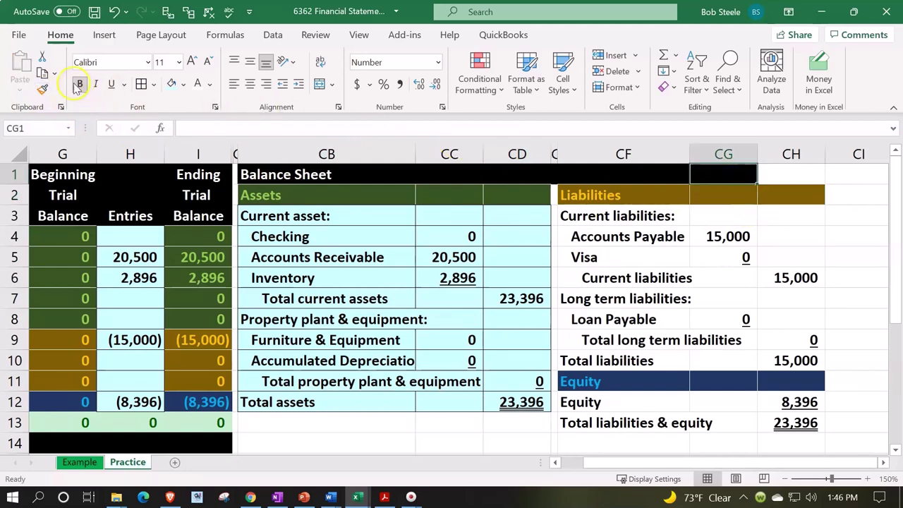
left_click(48, 86)
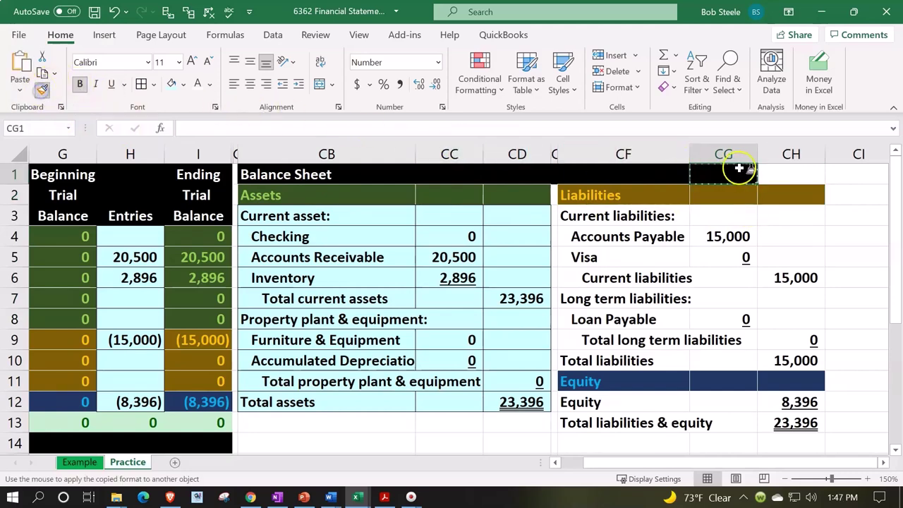
left_click(771, 175)
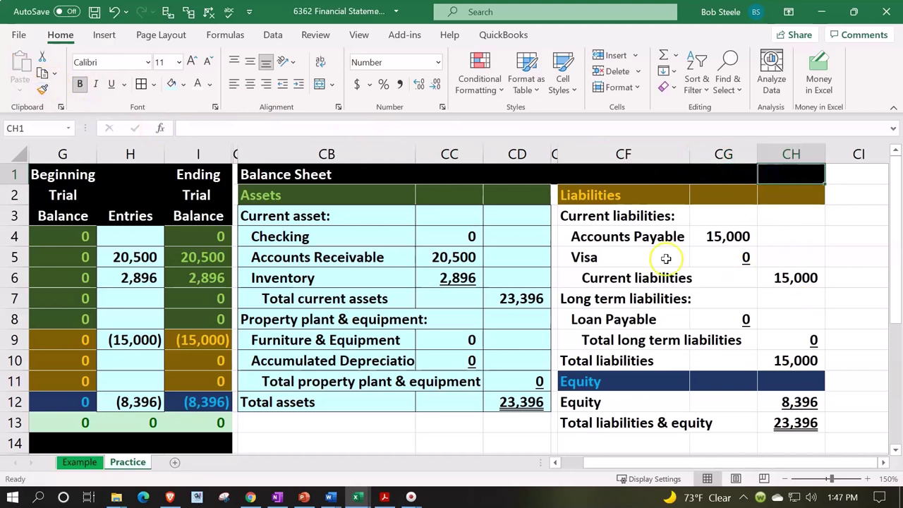
Step: Apply all borders and the light blue fill to the liabilities section CF3:CH10 and the equity section CF12:CH13
left_click_drag(571, 215, 773, 355)
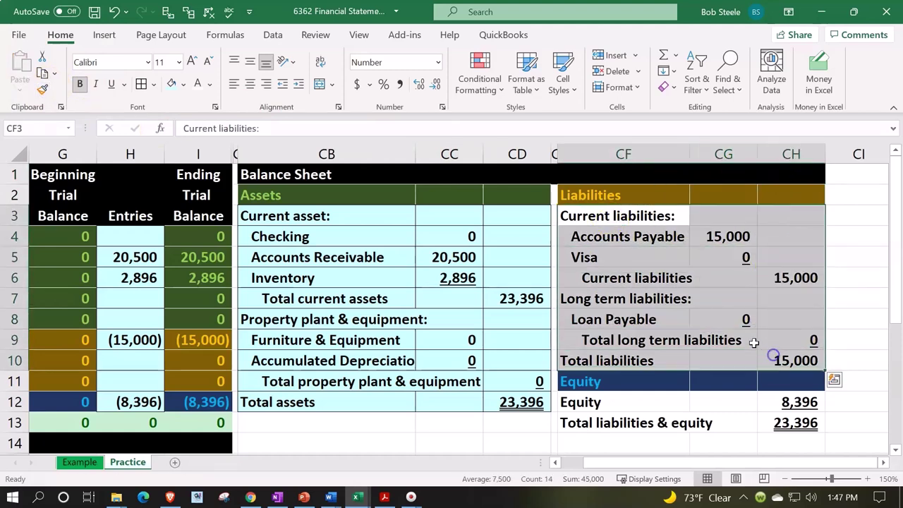
left_click(141, 84)
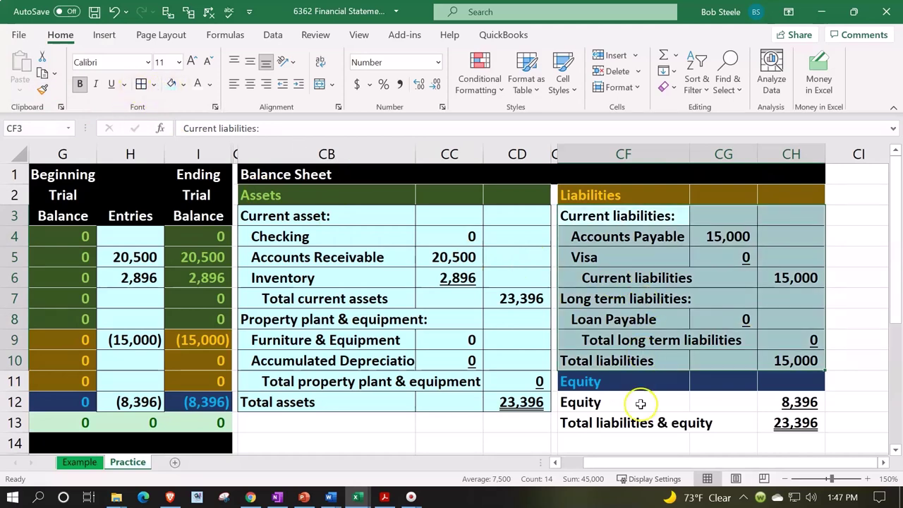
left_click_drag(637, 401, 777, 421)
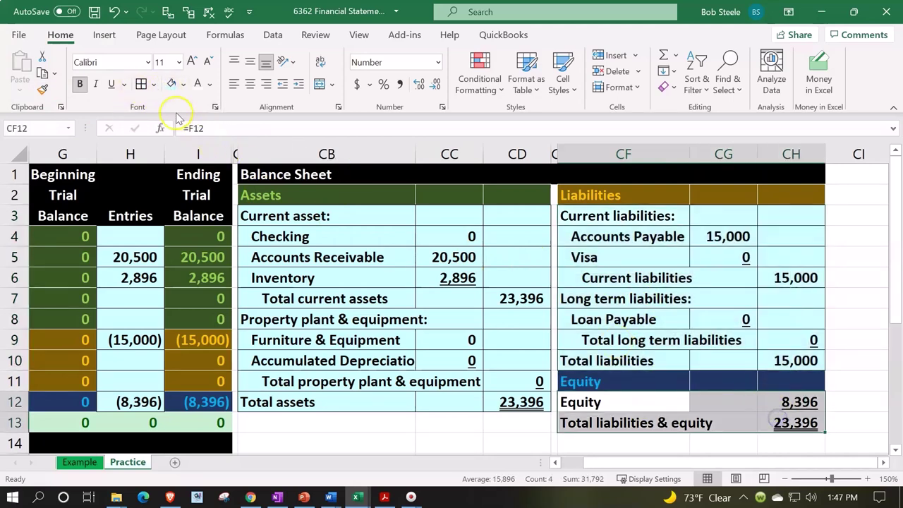
left_click(140, 84)
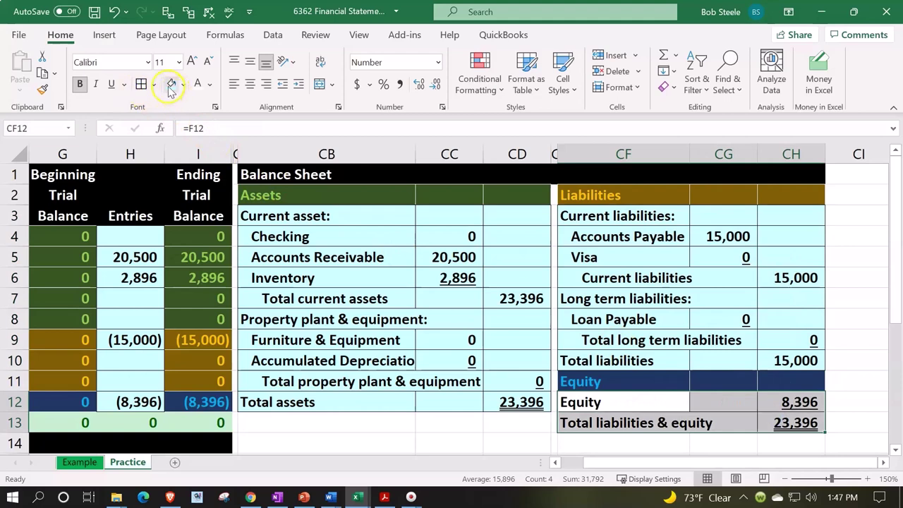
left_click(171, 84)
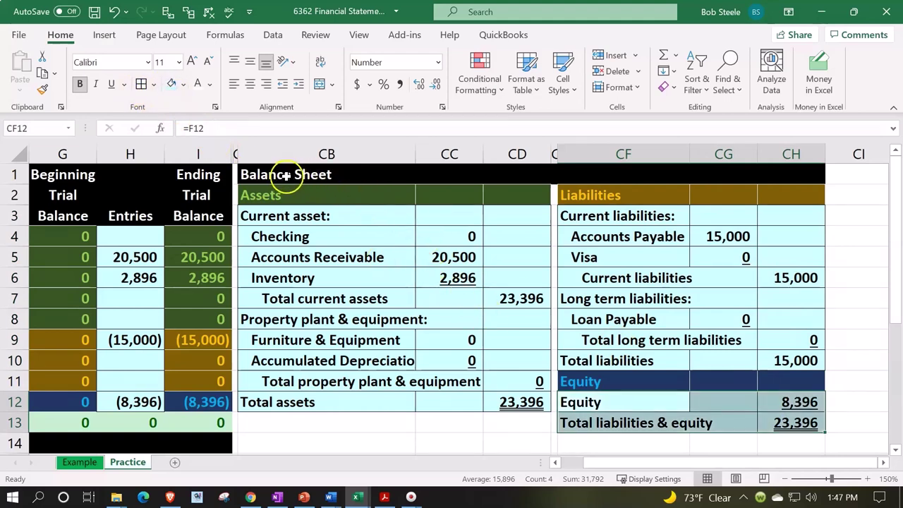
Step: Center the Balance Sheet title over CB1:CH1 using Center Across Selection alignment instead of merging the cells
left_click_drag(282, 177, 775, 170)
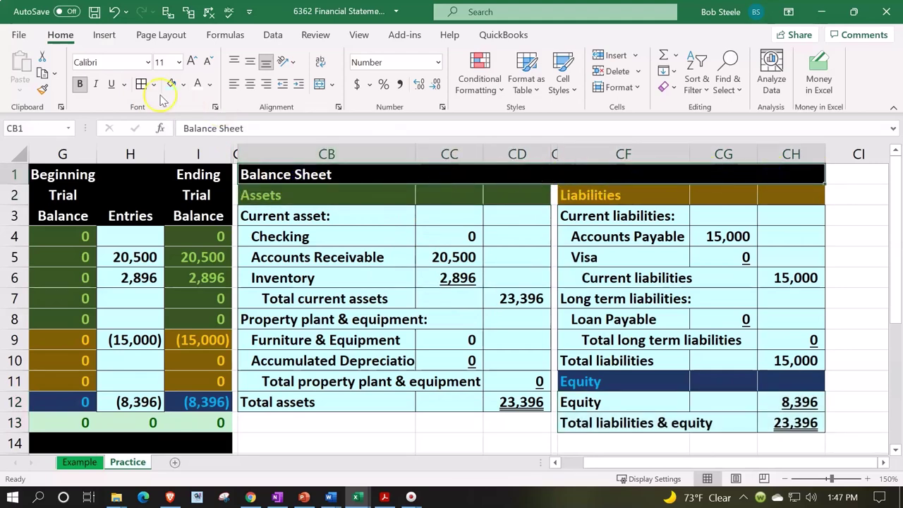
left_click(320, 84)
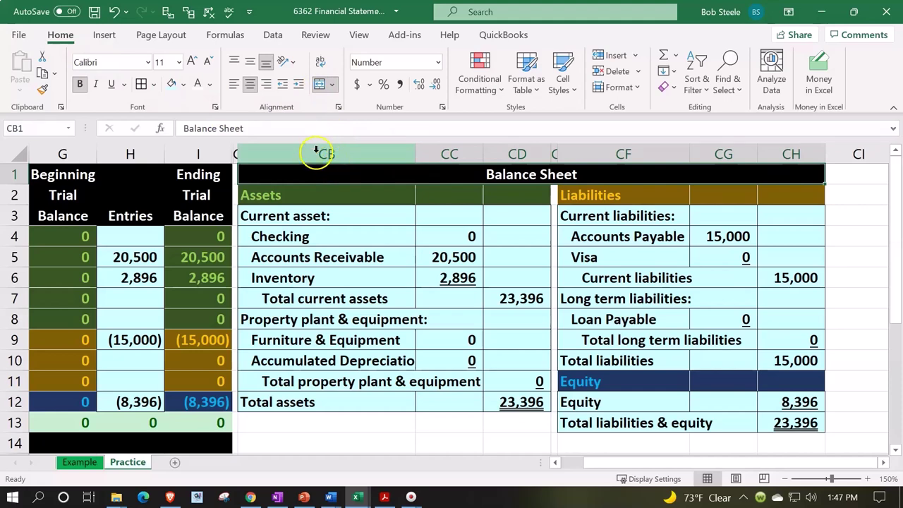
left_click(114, 11)
right_click(289, 175)
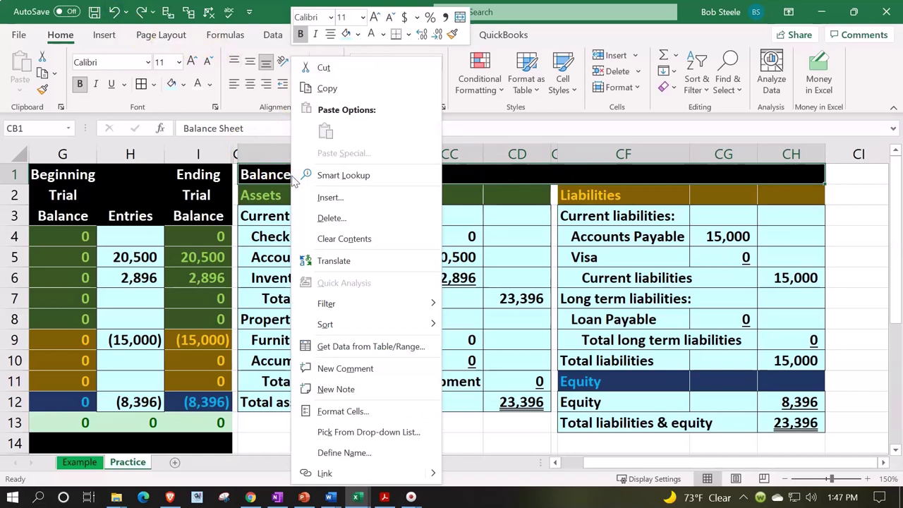
left_click(354, 412)
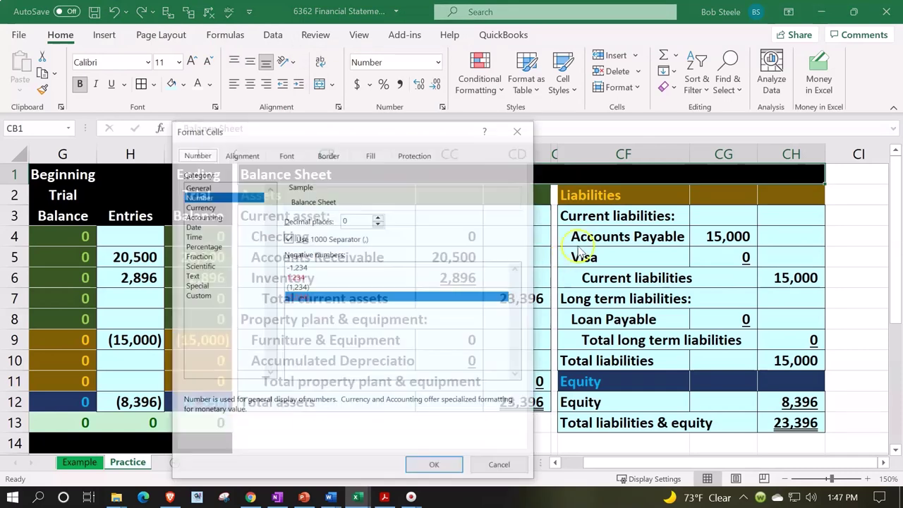
left_click(254, 159)
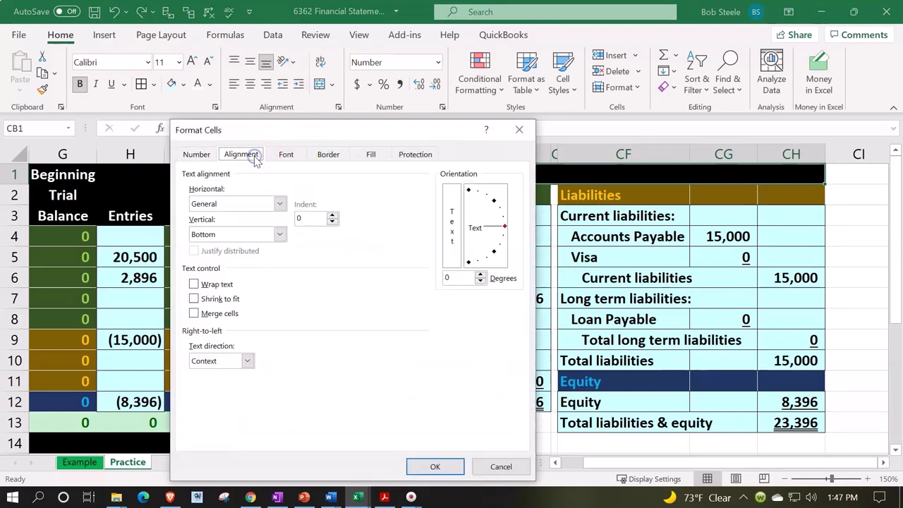
left_click(280, 205)
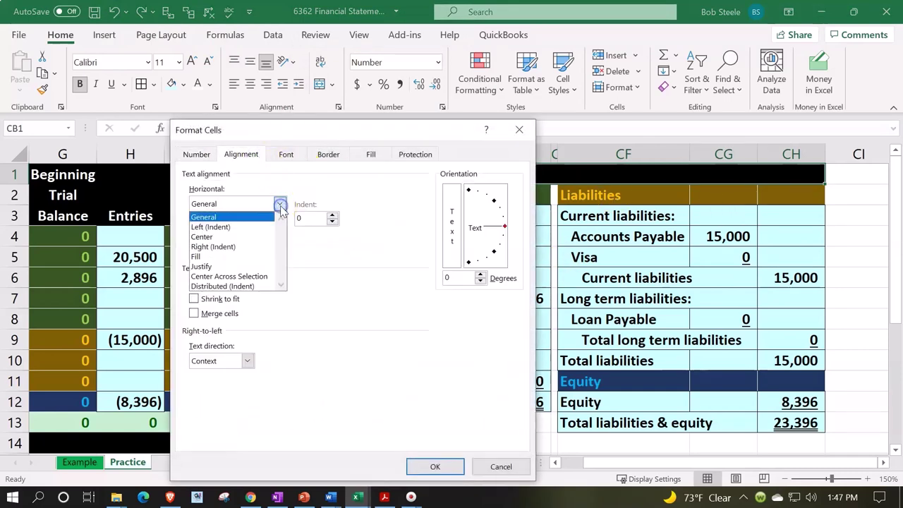
left_click(239, 276)
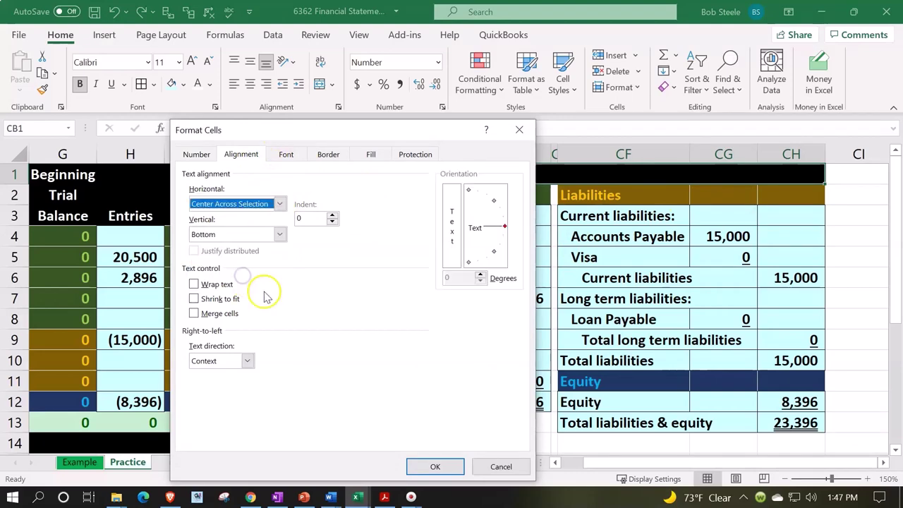
left_click(435, 465)
left_click(449, 287)
Step: Examine the finished balance sheet beside the trial balance and check the sum of the ending balances in I4:I12
scroll(452, 289, "down", 1)
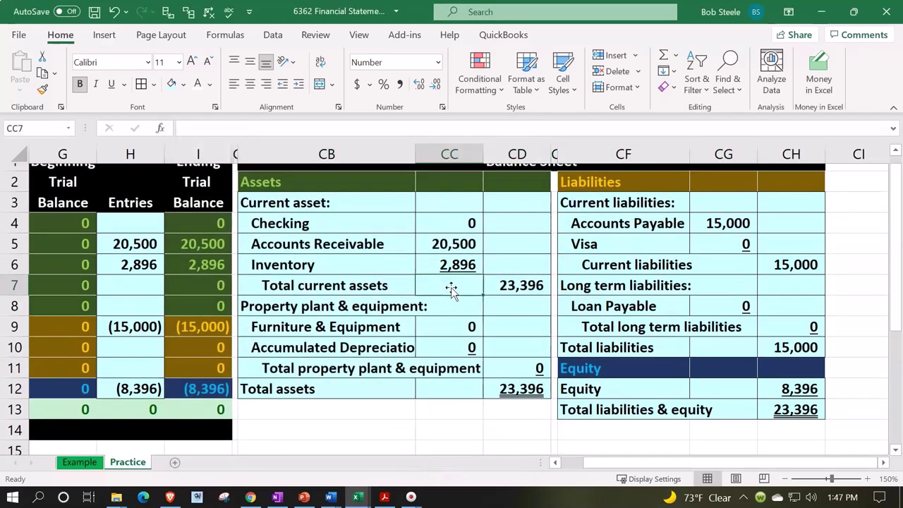
scroll(451, 289, "down", 1)
scroll(452, 289, "up", 1)
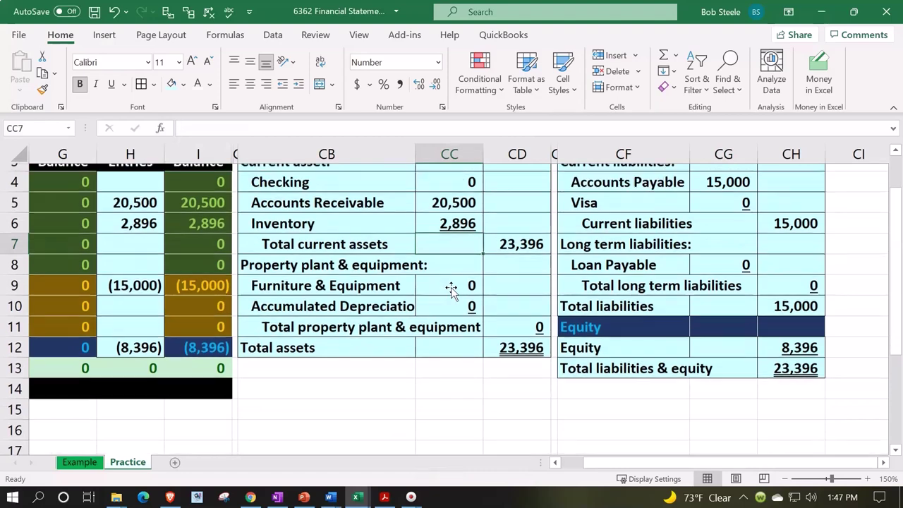
left_click(351, 319)
key("Left")
key("Left")
key("Left")
key("Left")
key("Left")
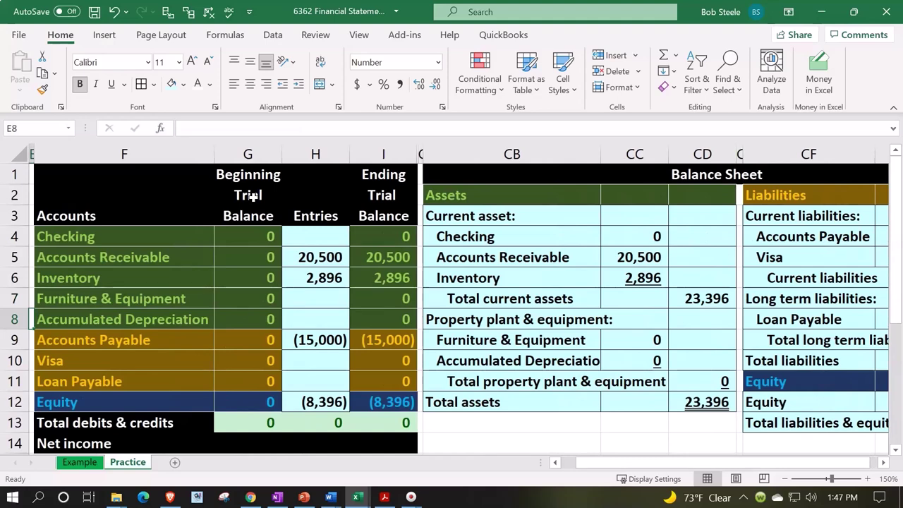
left_click(372, 239)
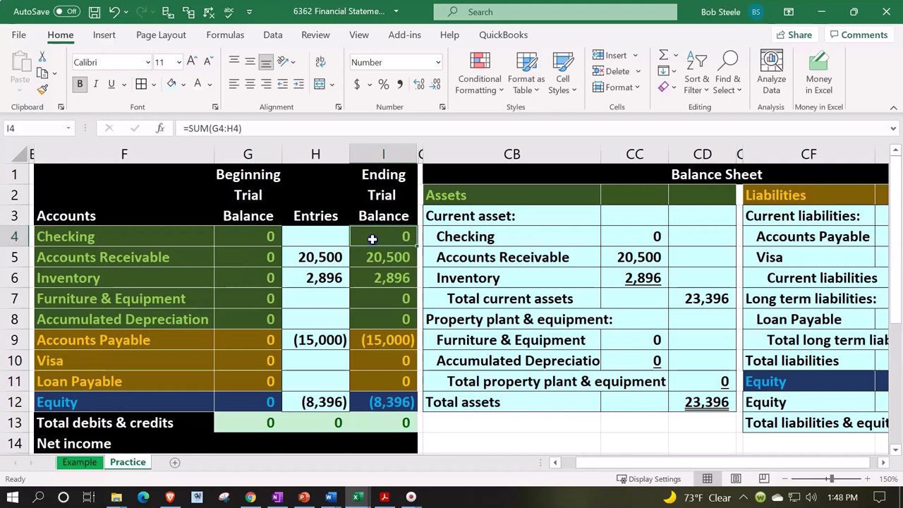
left_click_drag(373, 239, 373, 399)
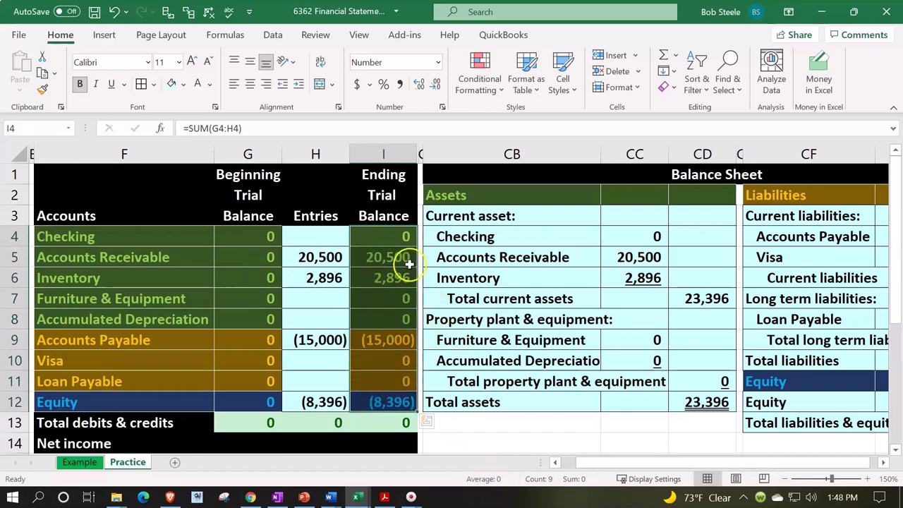
Step: Compare the sums of the ending asset balances I4:I8, liabilities I9:I11, liabilities plus equity I9:I12 and all accounts I4:I12
left_click_drag(393, 237, 390, 317)
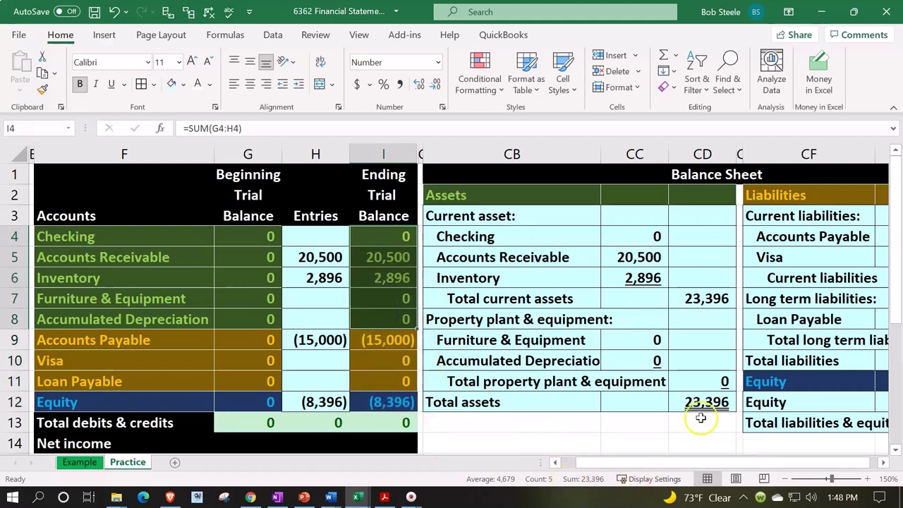
left_click_drag(393, 344, 396, 380)
left_click_drag(767, 462, 766, 462)
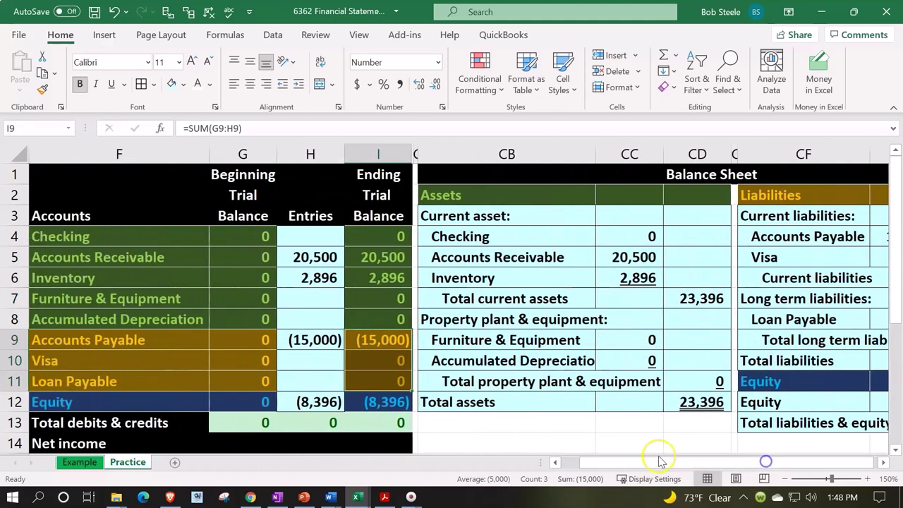
left_click_drag(384, 340, 383, 401)
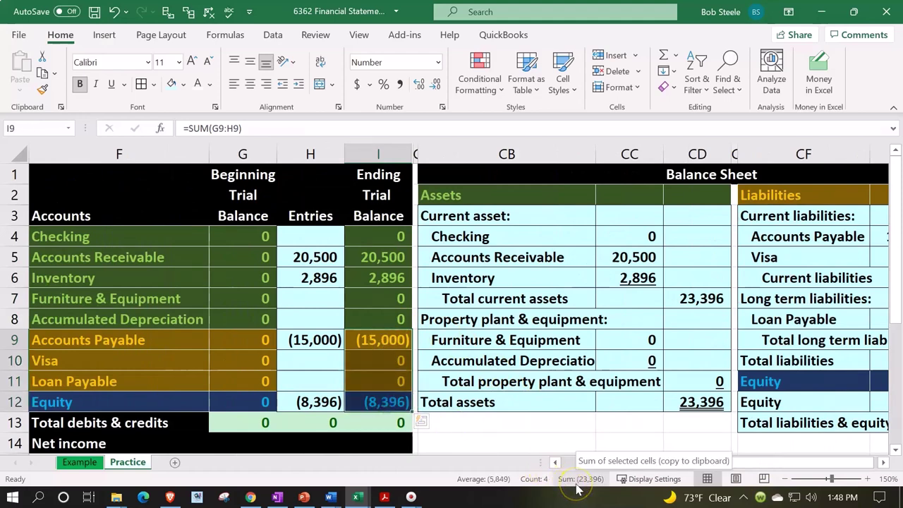
left_click_drag(395, 237, 392, 321)
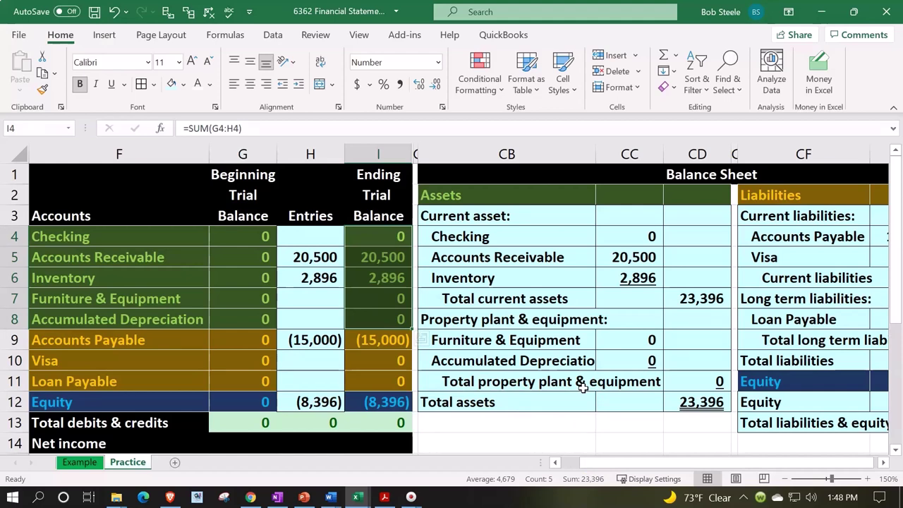
left_click(492, 321)
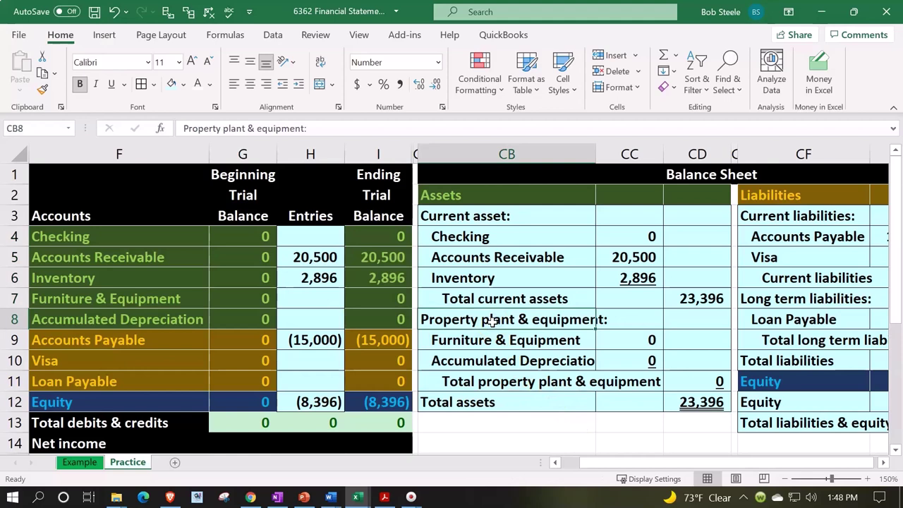
left_click_drag(389, 238, 393, 378)
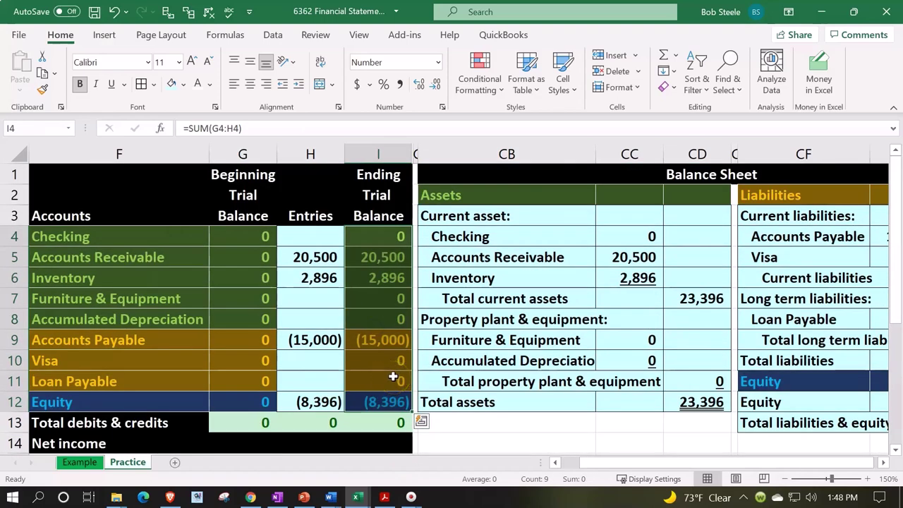